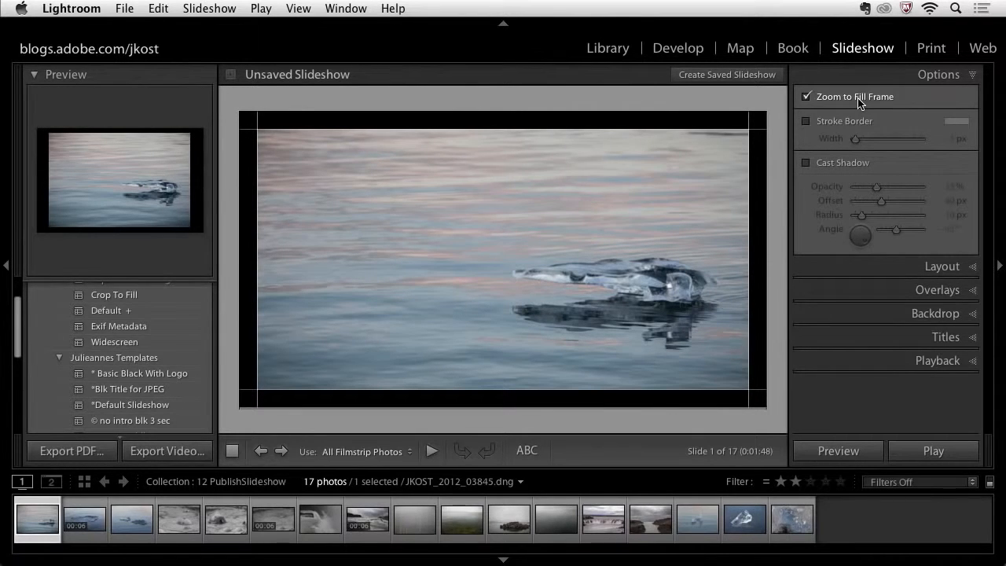
# - Turn off Zoom to Fill Frame and try a 1 px stroke border around the photo, switching it back off
pyautogui.click(858, 97)
pyautogui.click(846, 128)
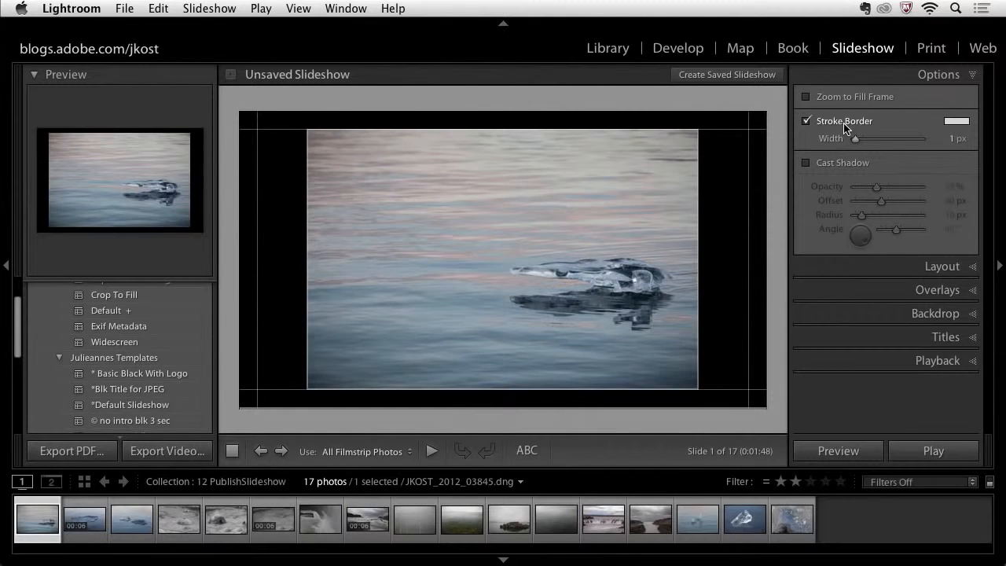
pyautogui.click(961, 122)
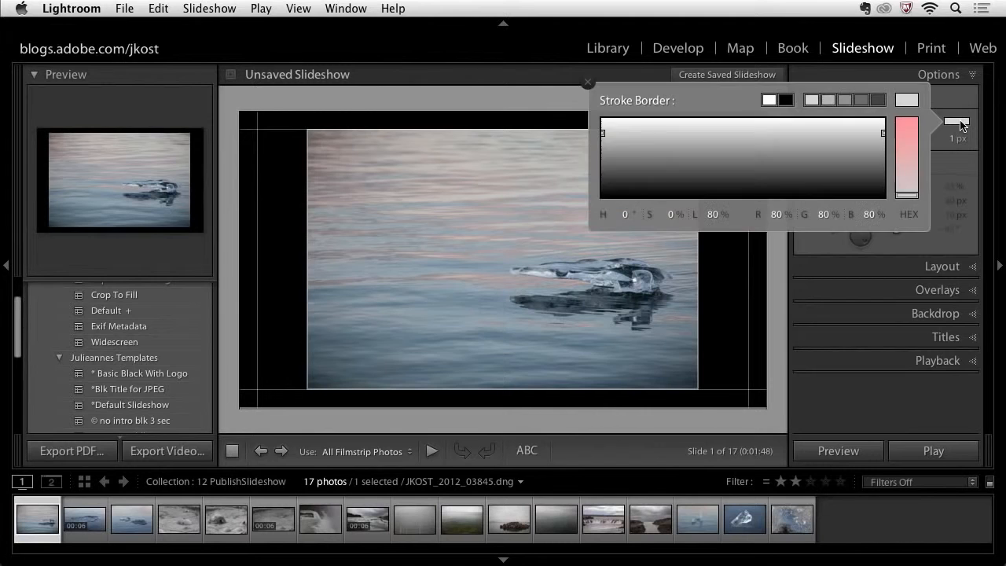
pyautogui.click(958, 108)
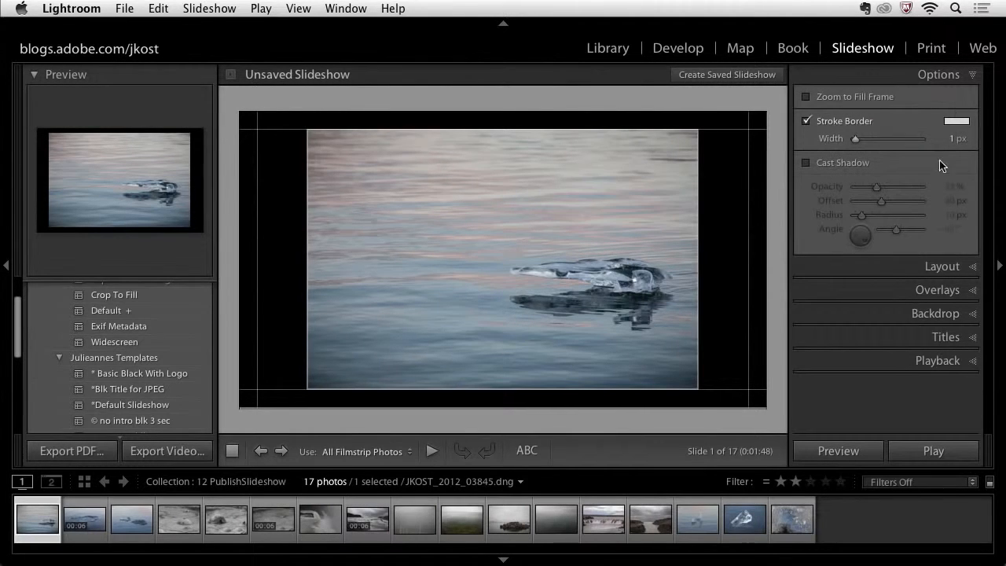
pyautogui.moveTo(859, 142)
pyautogui.mouseDown()
pyautogui.moveTo(902, 141)
pyautogui.moveTo(854, 141)
pyautogui.mouseUp()
pyautogui.click(832, 122)
pyautogui.click(848, 74)
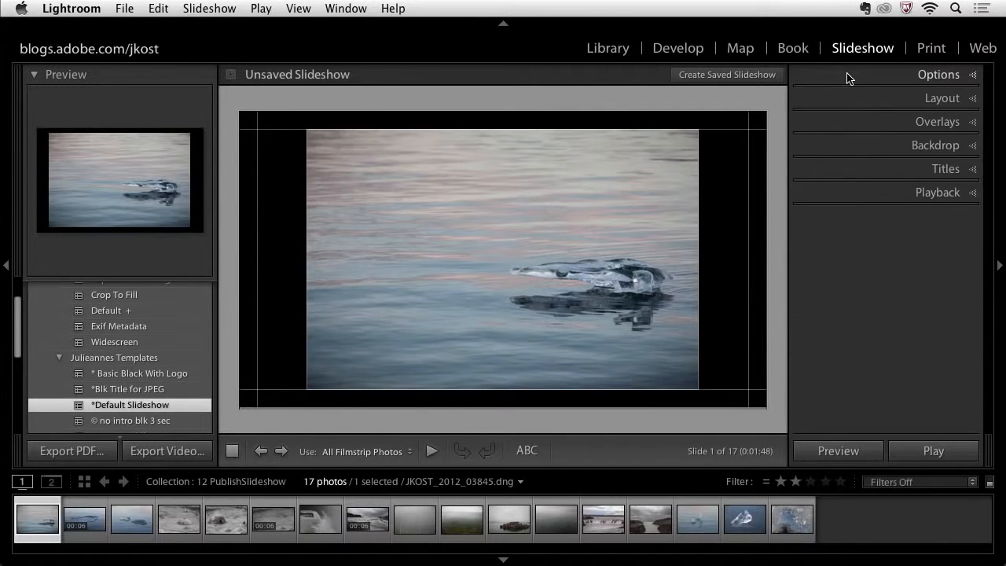
# - Set all linked layout margins to 95 px, and with linking turned off set the bottom margin to 36 px
pyautogui.click(846, 99)
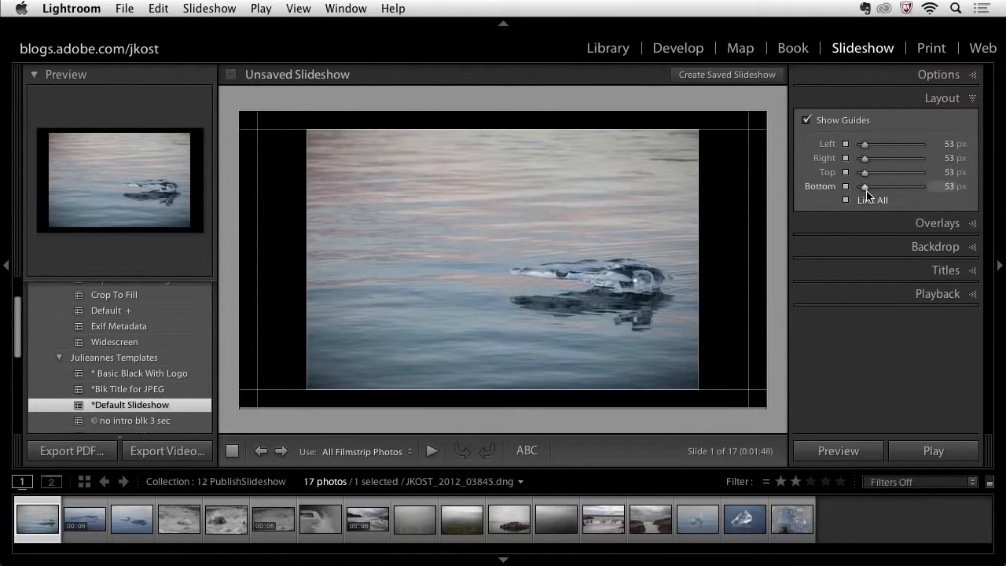
pyautogui.moveTo(866, 191)
pyautogui.mouseDown()
pyautogui.moveTo(879, 194)
pyautogui.moveTo(869, 192)
pyautogui.mouseUp()
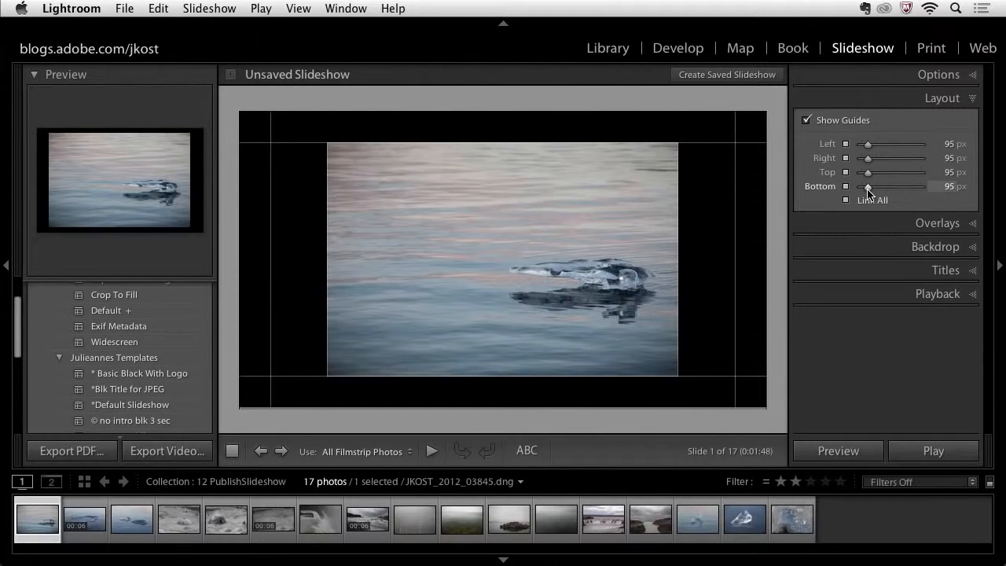
pyautogui.click(847, 202)
pyautogui.moveTo(868, 188)
pyautogui.mouseDown()
pyautogui.moveTo(885, 192)
pyautogui.moveTo(868, 194)
pyautogui.mouseUp()
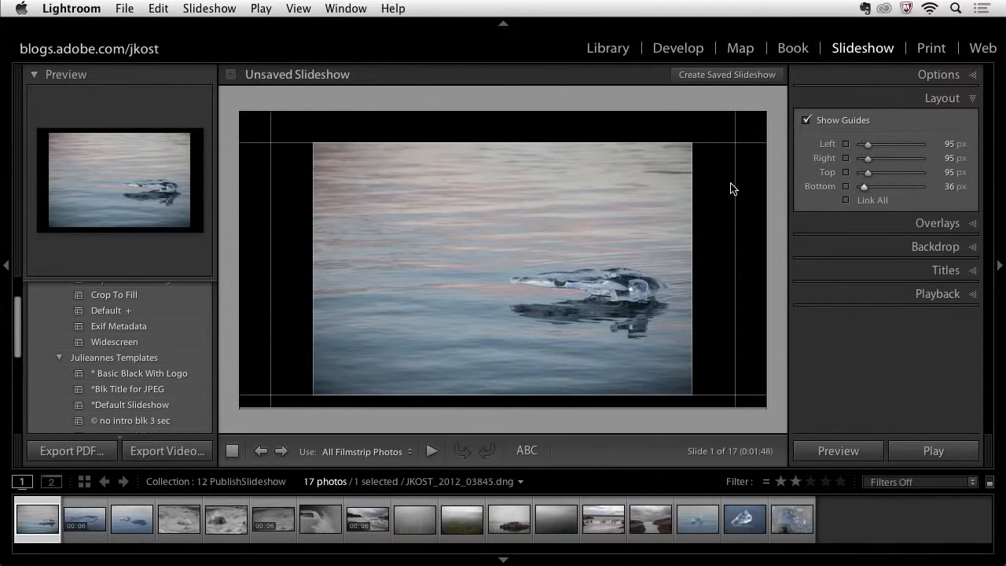
# - Move the guides on the slide to set the margins to 98 px right, 33 px top and 132 px bottom
pyautogui.moveTo(734, 156); pyautogui.dragTo(734, 187)
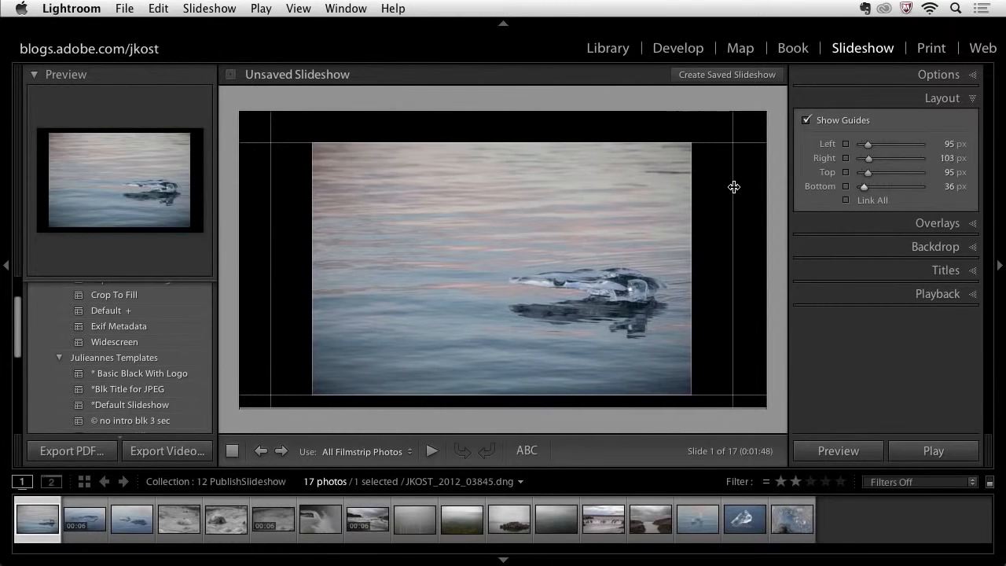
pyautogui.moveTo(726, 141); pyautogui.dragTo(728, 123)
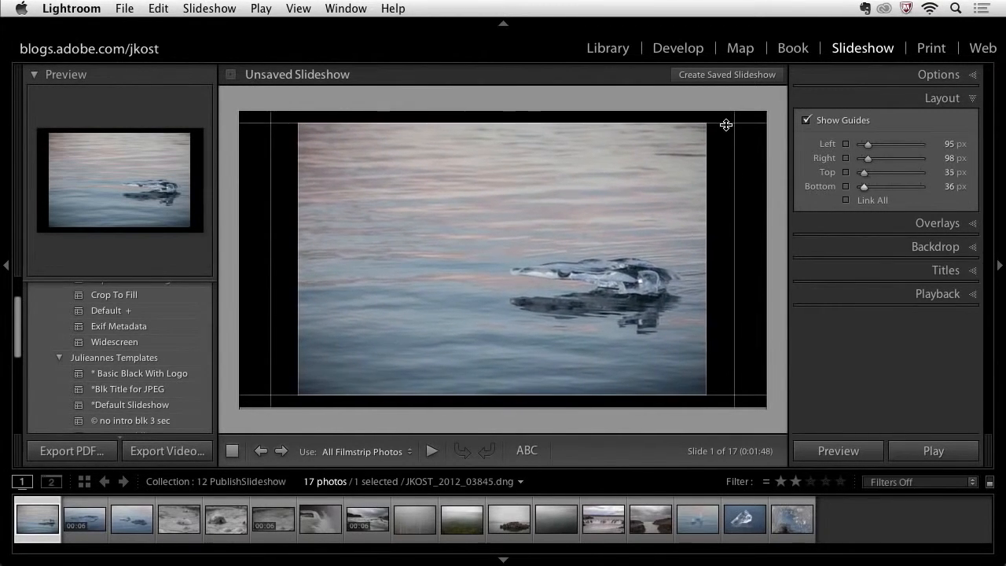
pyautogui.moveTo(726, 397); pyautogui.dragTo(729, 363)
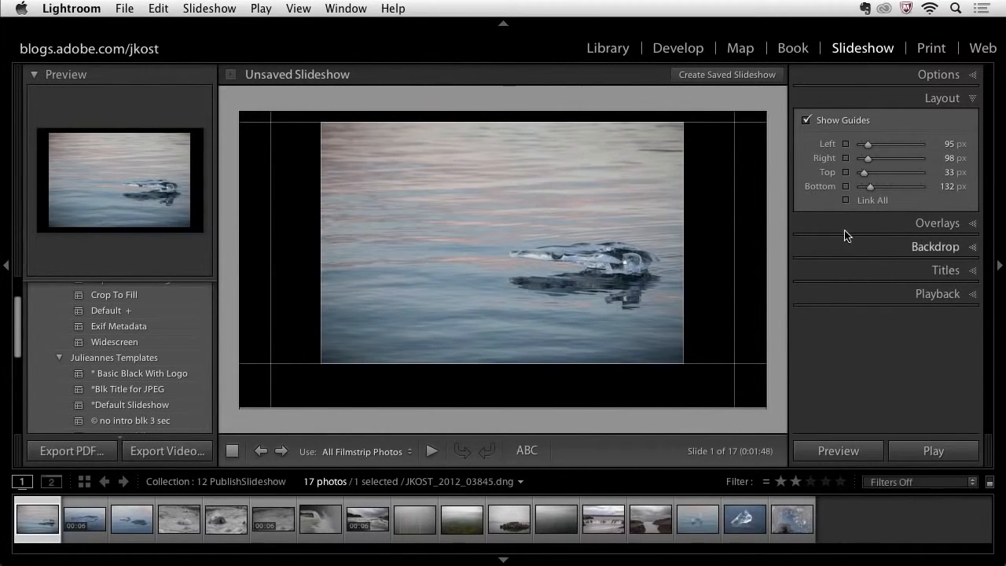
# - Link all layout margins again and set them to 65 px
pyautogui.click(846, 199)
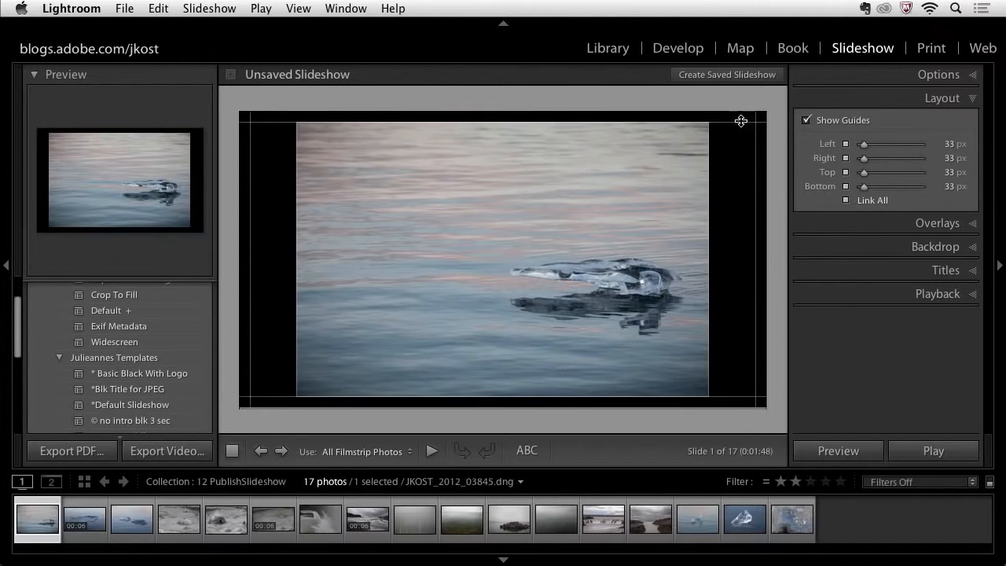
pyautogui.moveTo(756, 395); pyautogui.dragTo(747, 376)
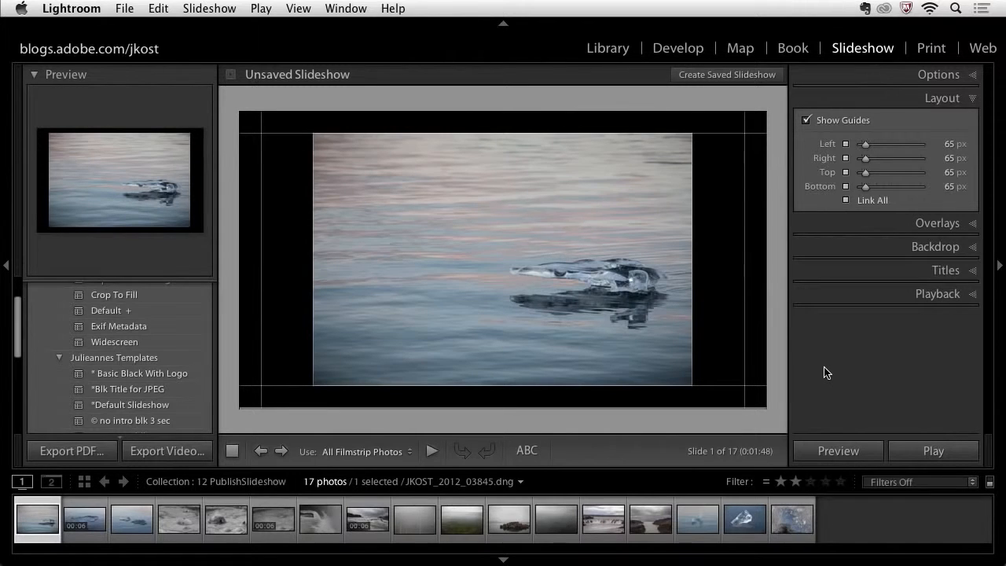
# - Open the Overlays settings, switch to Safari to look up the blog's Identity Plates and Watermarks tutorials, and return to Lightroom
pyautogui.click(884, 227)
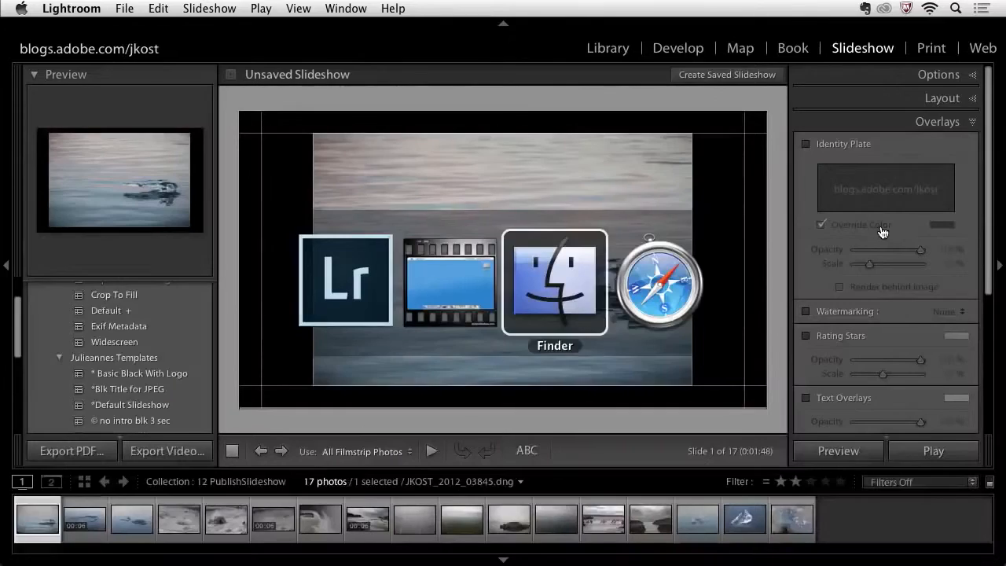
pyautogui.press('super+Tab')
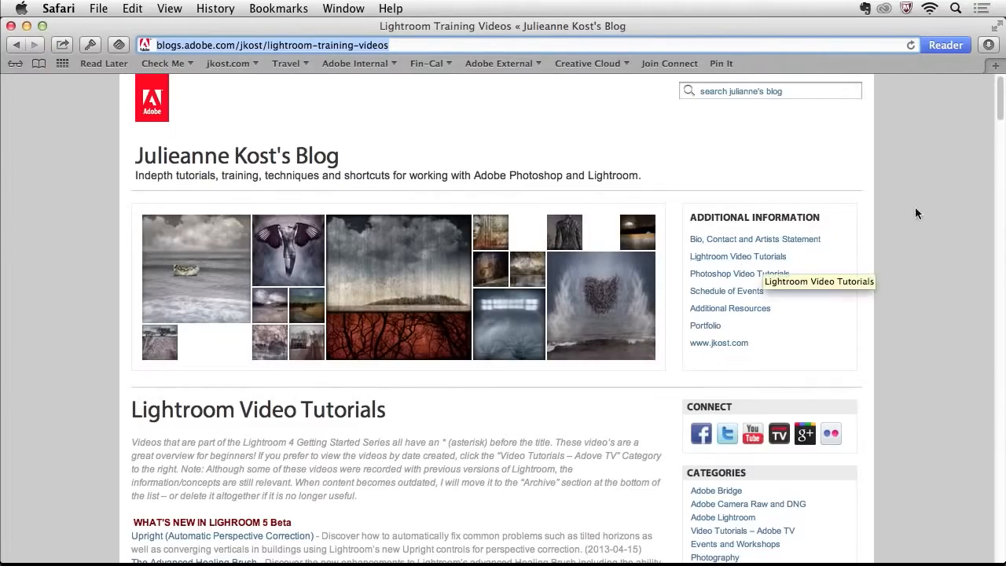
pyautogui.moveTo(1003, 112); pyautogui.dragTo(994, 483)
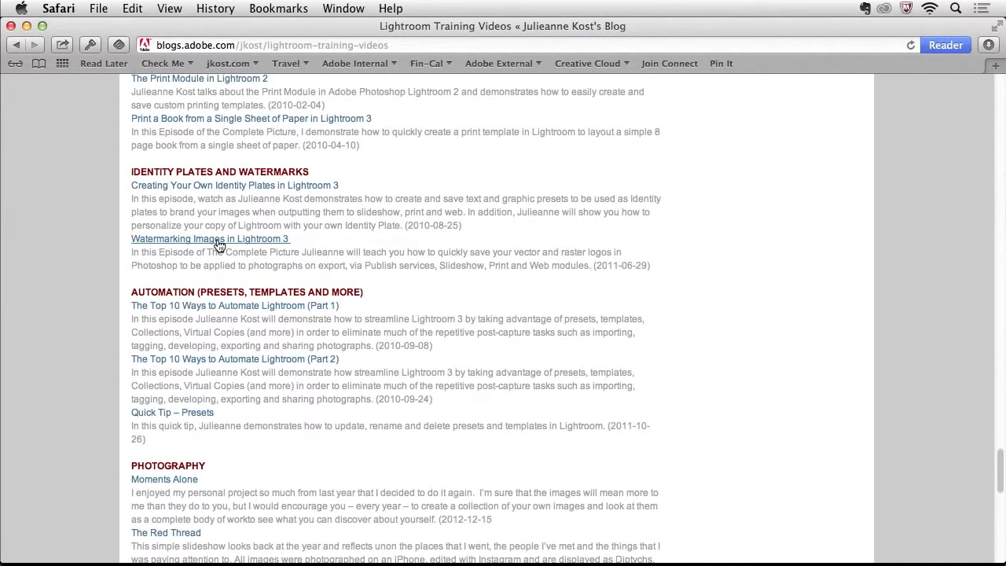
pyautogui.press('super+Tab')
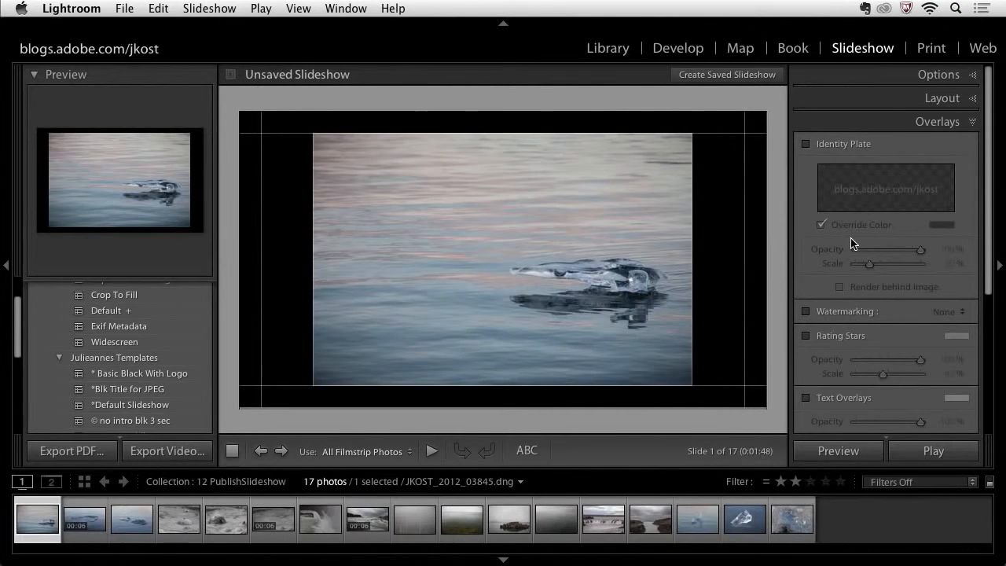
# - Enable Text Overlays and add a text overlay to the slide that shows each photo's Filename
pyautogui.scroll(-5, 851, 243)
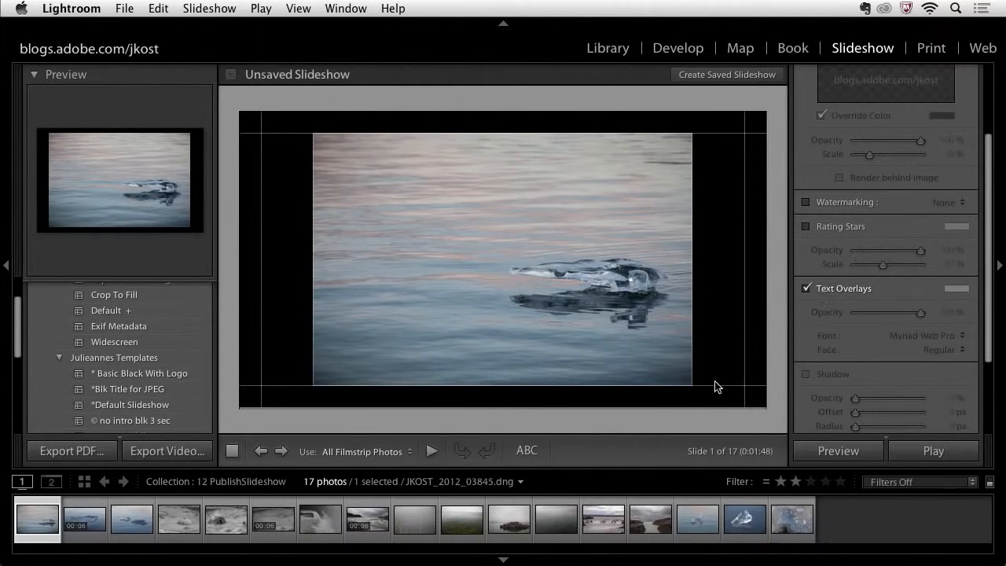
pyautogui.click(526, 451)
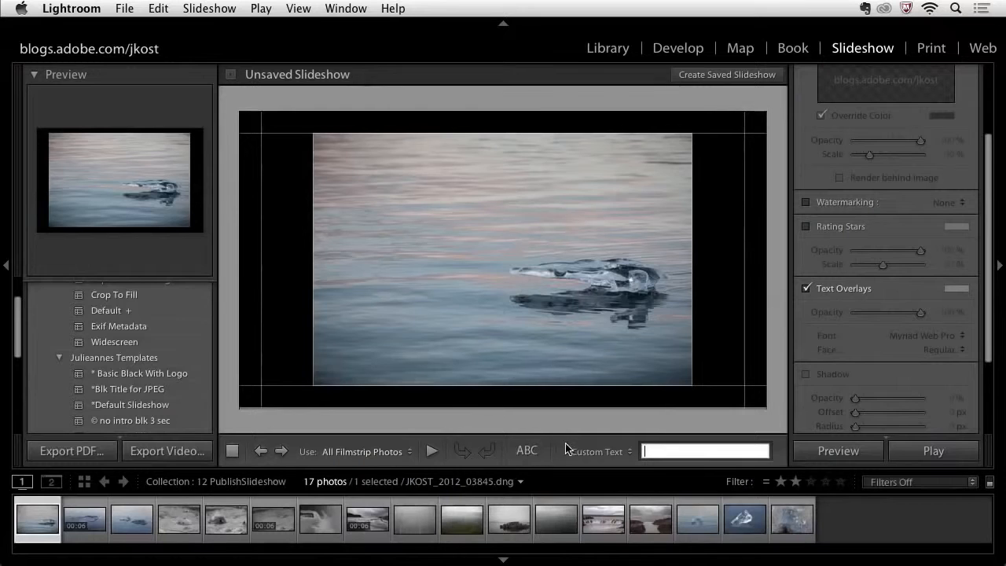
pyautogui.click(619, 453)
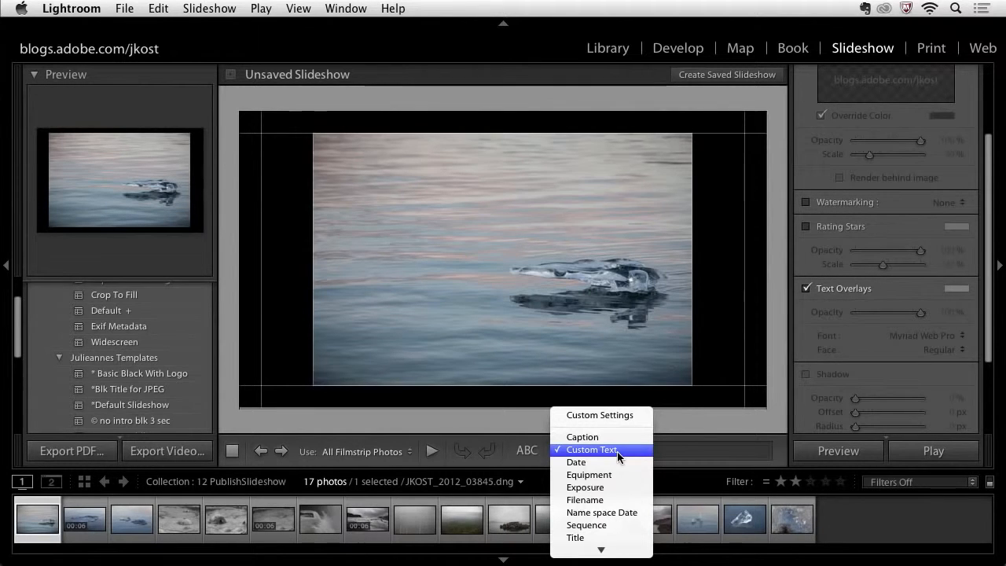
pyautogui.click(616, 501)
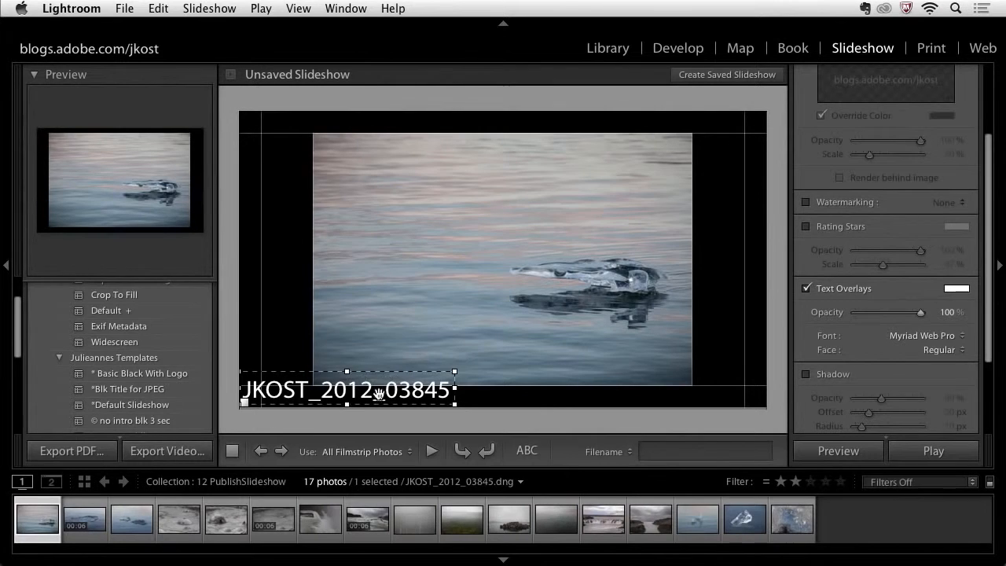
# - Position the filename overlay centred beneath the photo, anchored to the bottom centre of the slide
pyautogui.moveTo(379, 392); pyautogui.dragTo(502, 339)
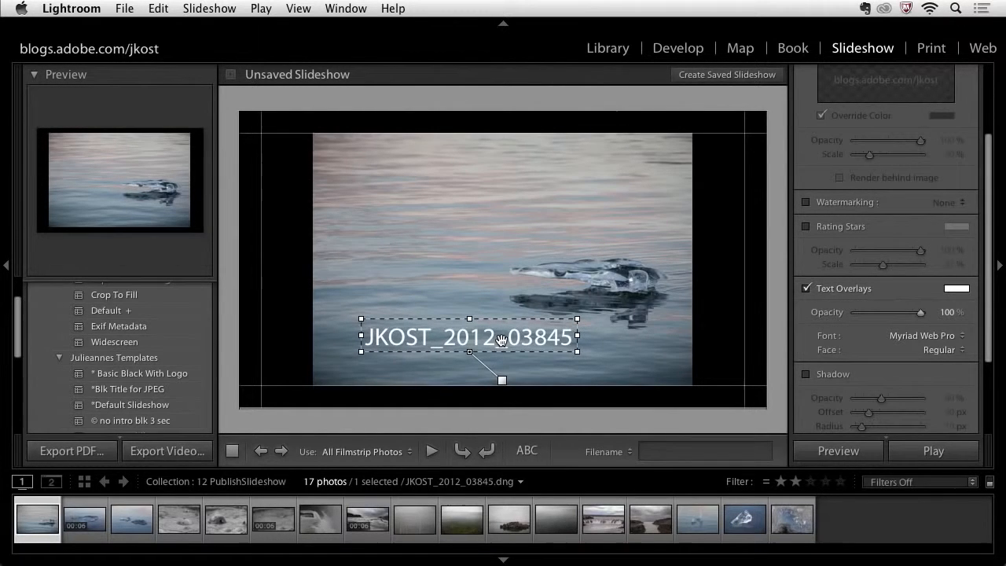
pyautogui.moveTo(501, 340); pyautogui.dragTo(523, 397)
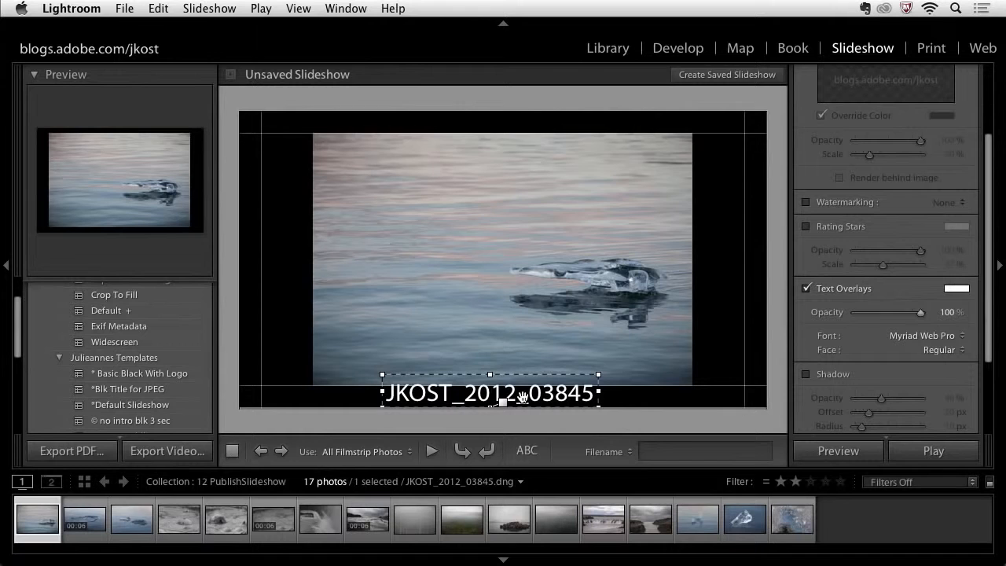
pyautogui.moveTo(523, 397); pyautogui.dragTo(536, 396)
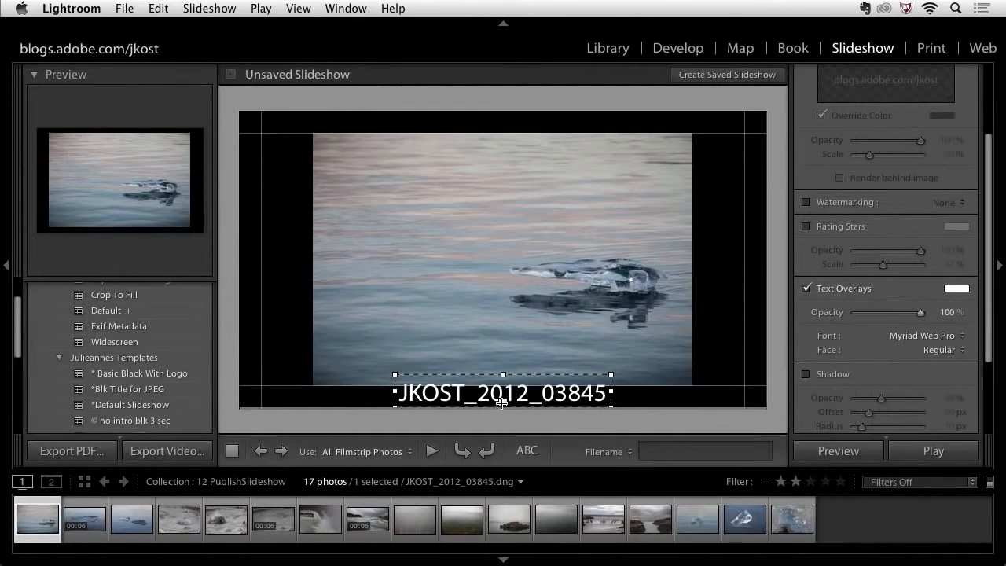
pyautogui.moveTo(502, 401); pyautogui.dragTo(414, 369)
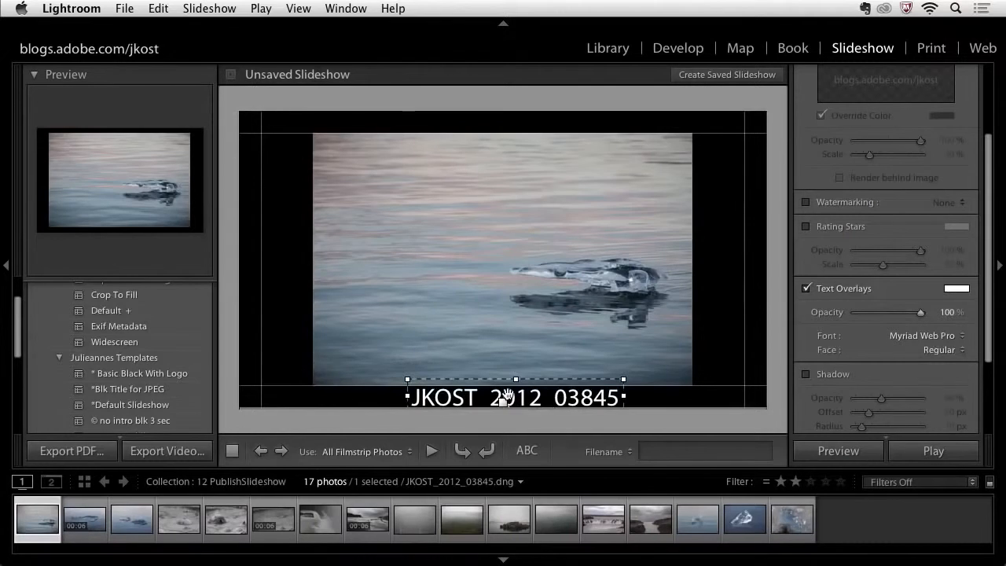
pyautogui.moveTo(499, 394); pyautogui.dragTo(495, 392)
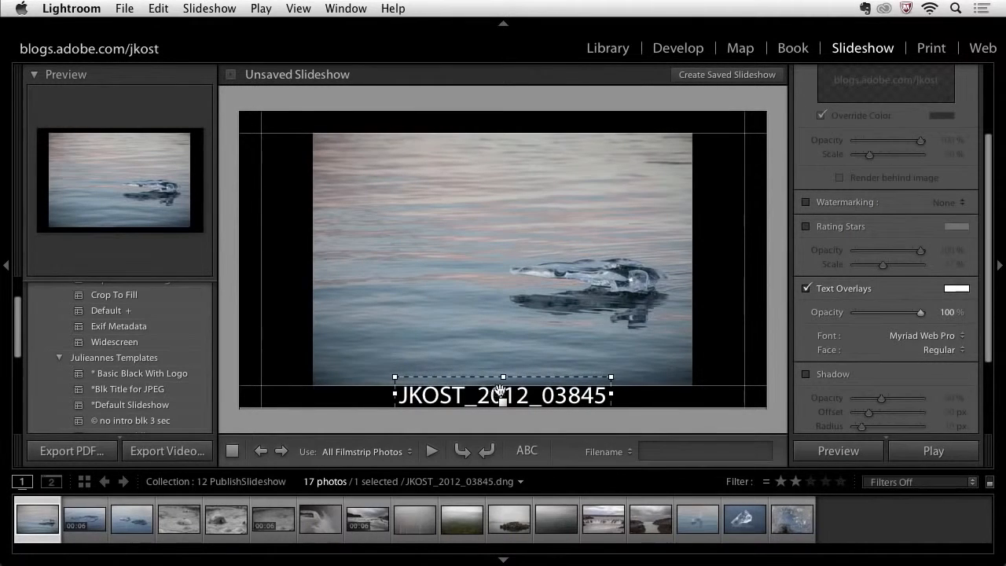
# - Shrink the filename overlay to about two thirds of its width and centre it again below the photo
pyautogui.moveTo(614, 377); pyautogui.dragTo(595, 394)
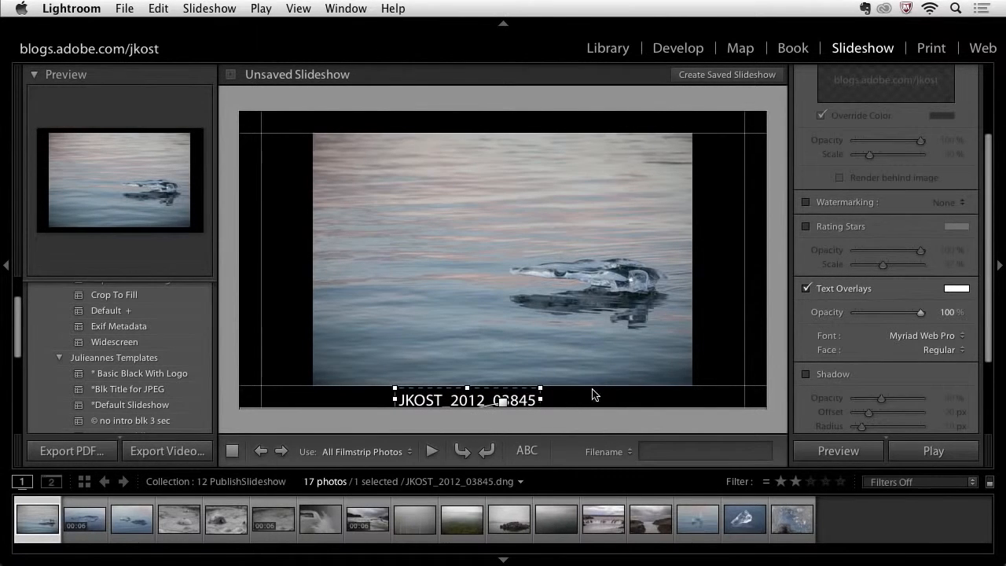
pyautogui.moveTo(516, 400); pyautogui.dragTo(552, 399)
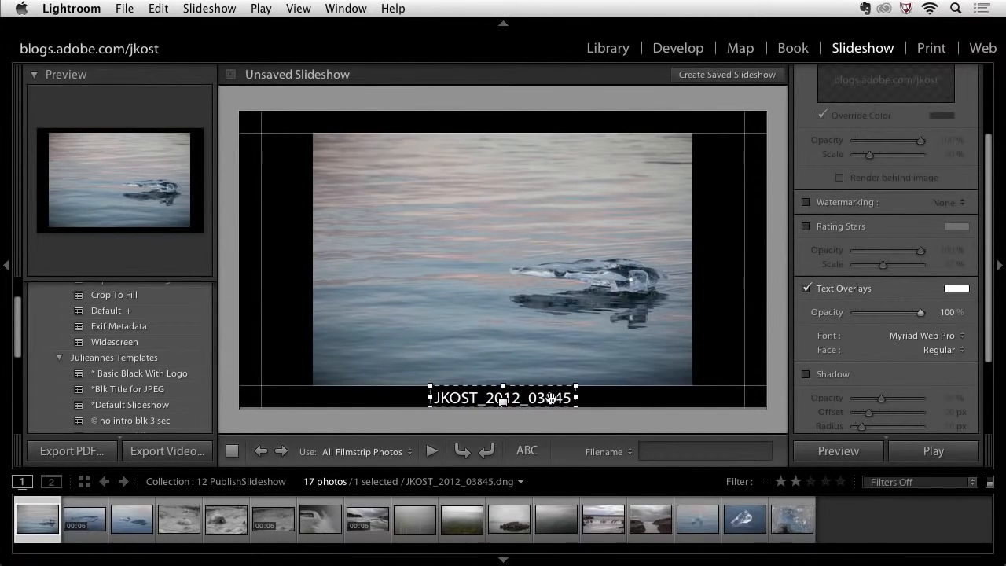
# - Unlink the layout margins and set the top margin to 31 px and the bottom margin to 85 px
pyautogui.scroll(4, 869, 173)
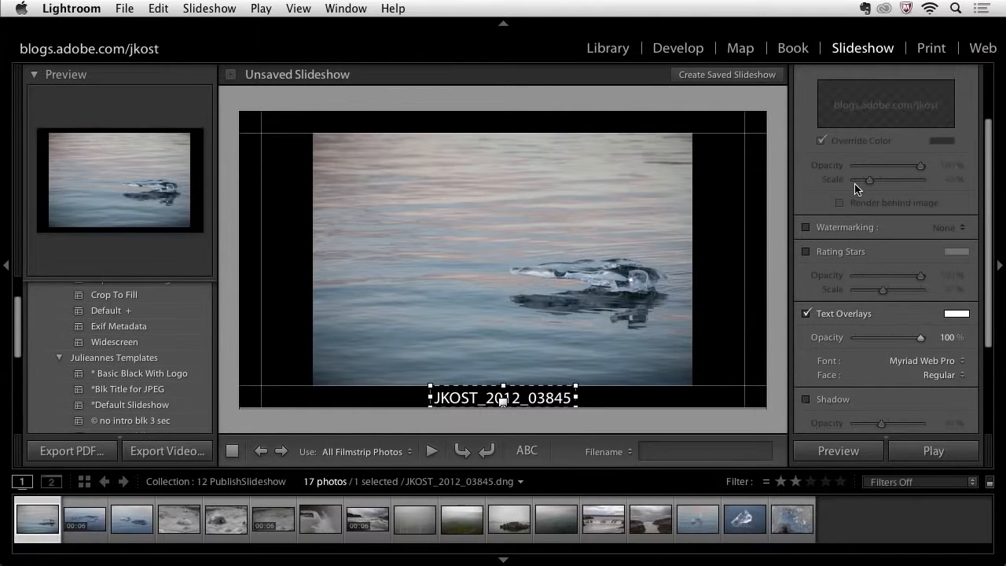
pyautogui.scroll(1, 888, 134)
pyautogui.click(907, 99)
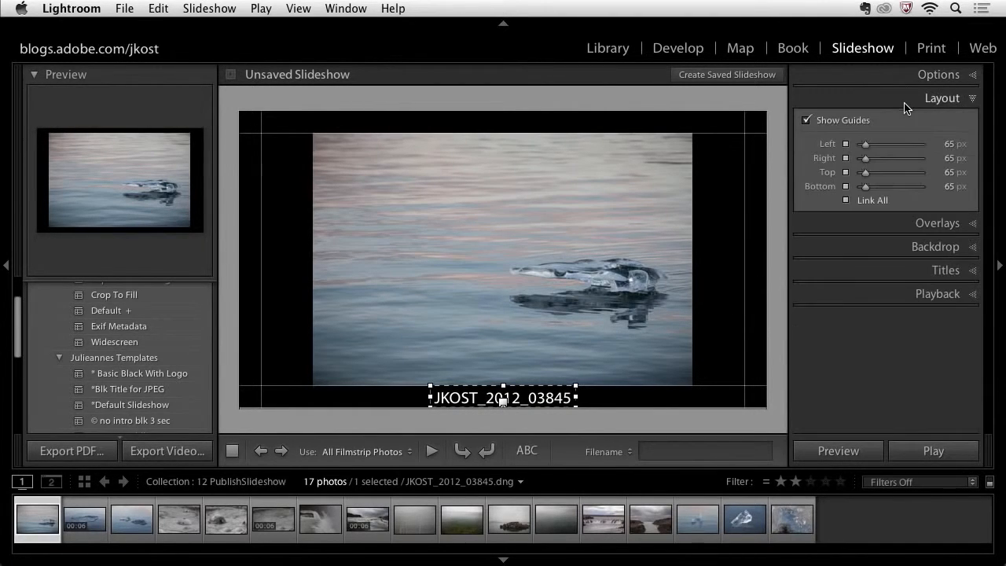
pyautogui.click(847, 200)
pyautogui.moveTo(728, 135); pyautogui.dragTo(721, 124)
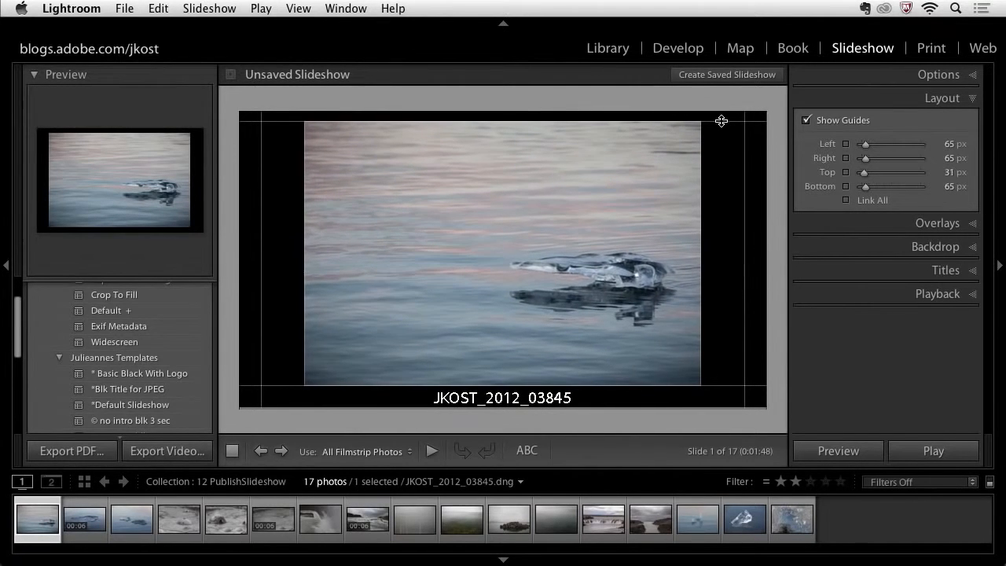
pyautogui.moveTo(717, 385); pyautogui.dragTo(697, 379)
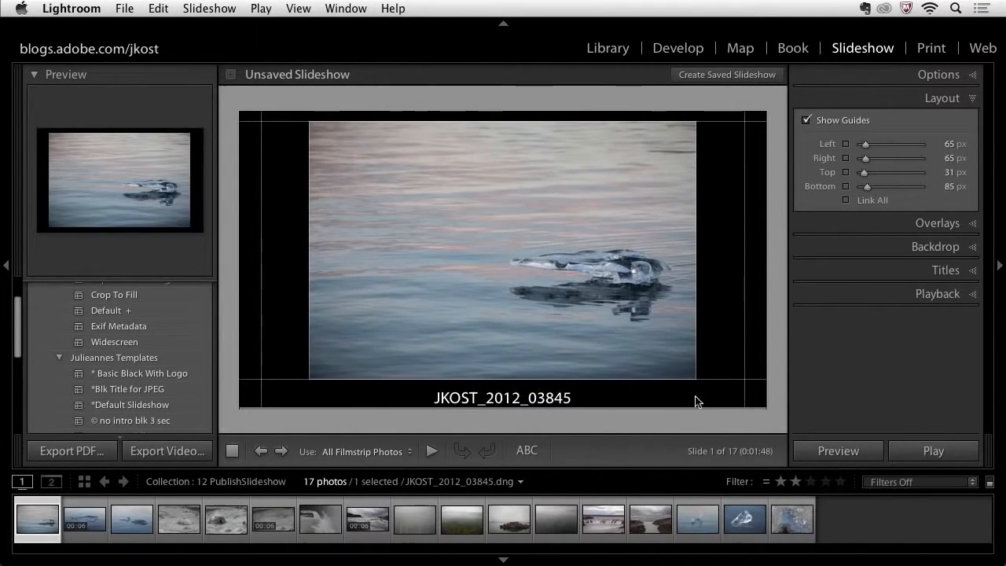
# - Move the text overlay slightly up below the photo, try Exposure as its content, and change it to Equipment
pyautogui.click(532, 405)
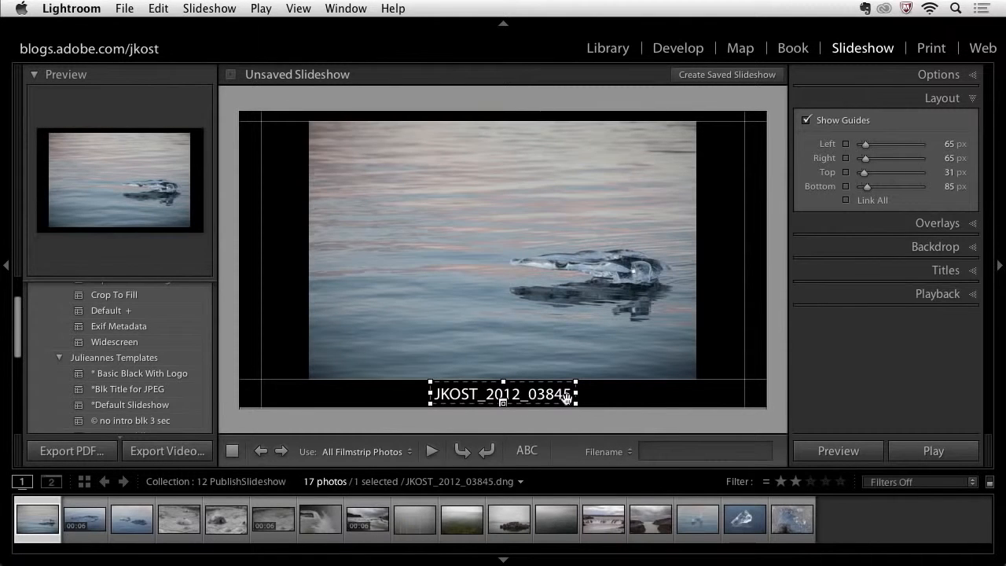
pyautogui.click(628, 455)
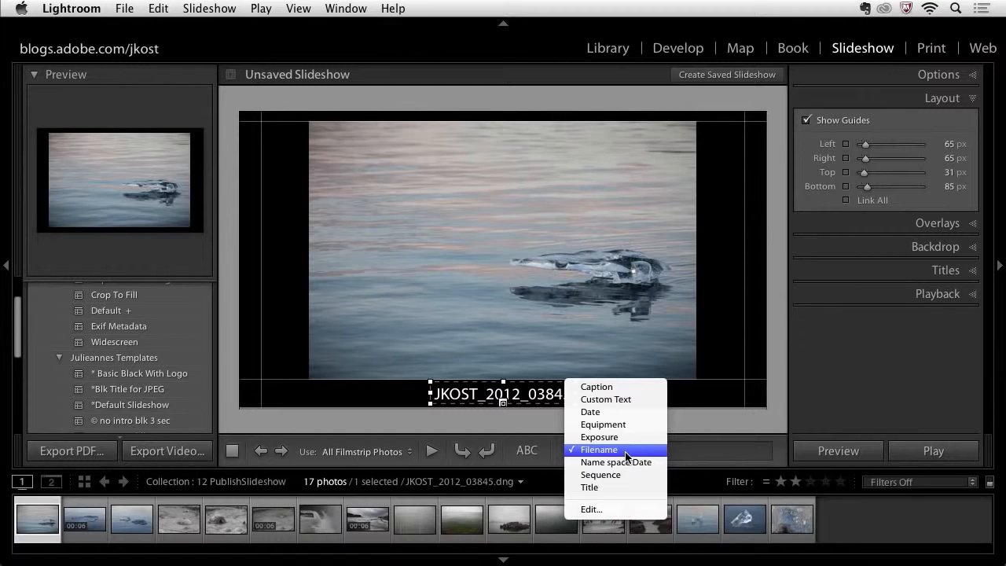
pyautogui.click(624, 439)
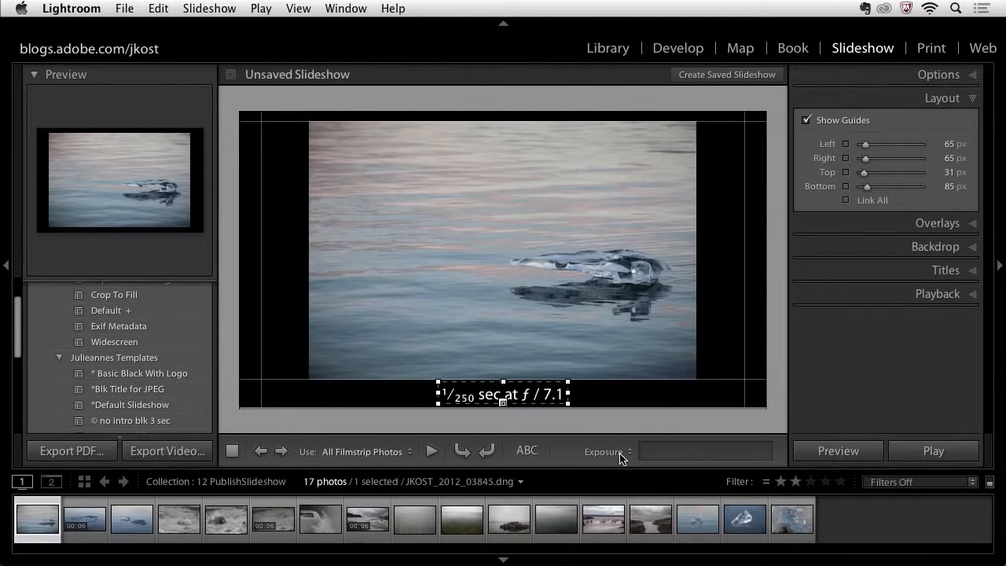
pyautogui.click(620, 453)
pyautogui.click(617, 436)
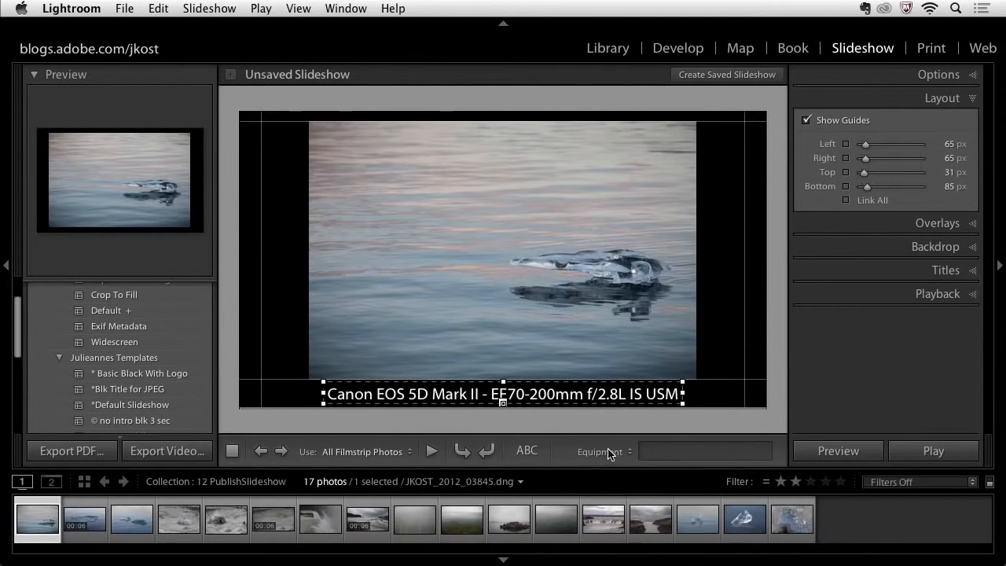
# - Examine the tokens and available presets for the overlay in the Text Template Editor, and close it without changes
pyautogui.click(611, 451)
pyautogui.click(603, 535)
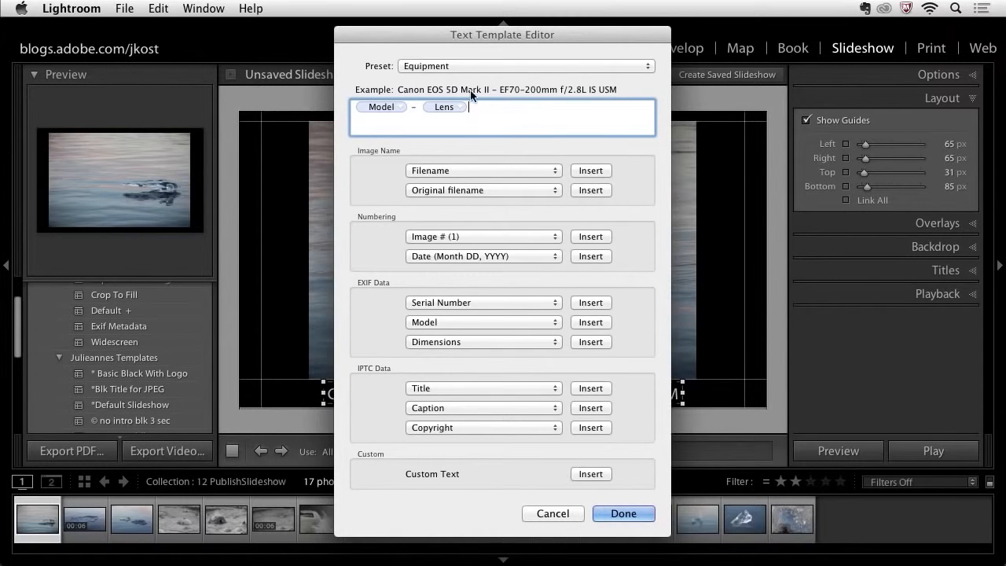
pyautogui.click(467, 66)
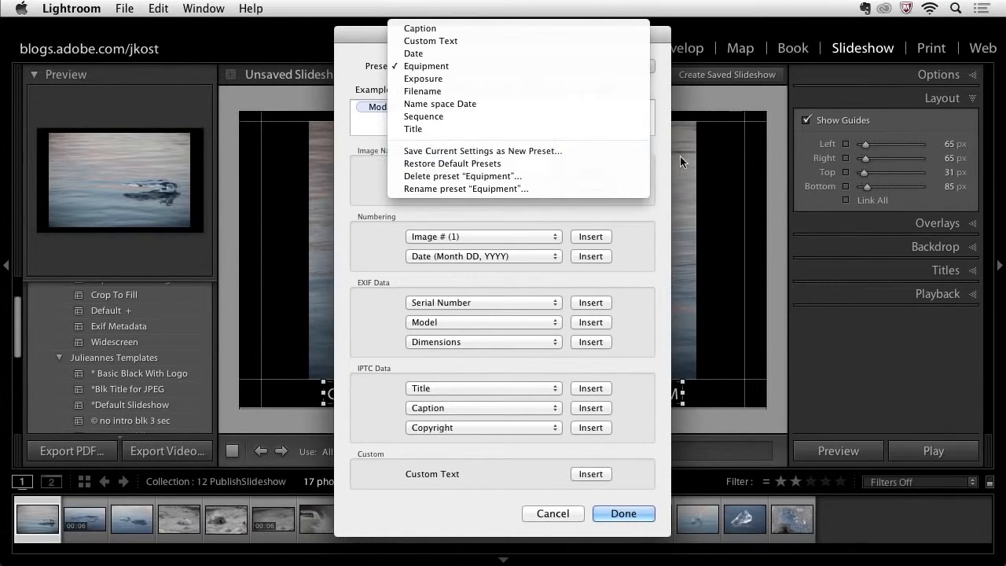
pyautogui.click(684, 181)
pyautogui.click(554, 514)
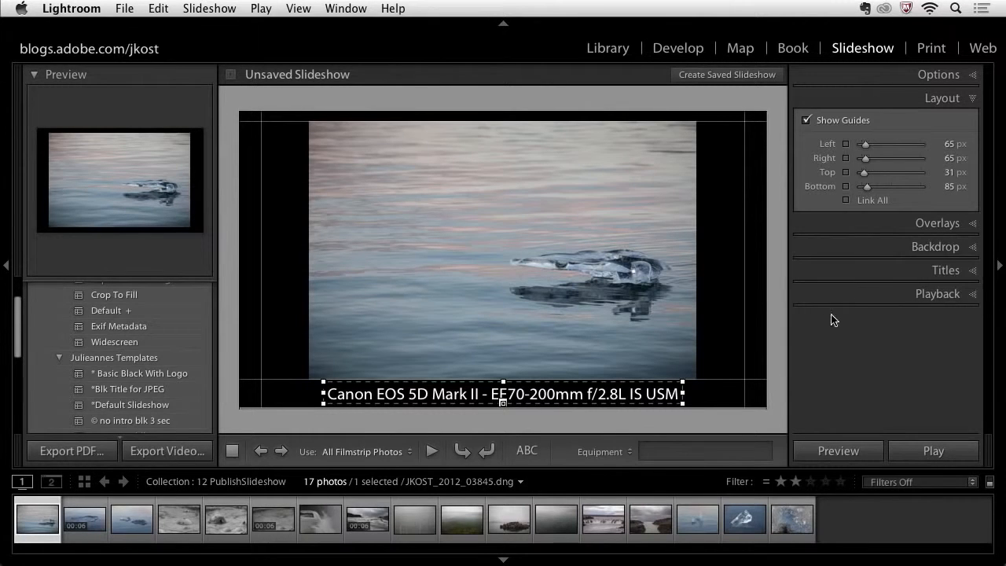
# - Add a color wash to the slide backdrop and set its angle to 42°
pyautogui.click(865, 227)
pyautogui.scroll(-5, 843, 288)
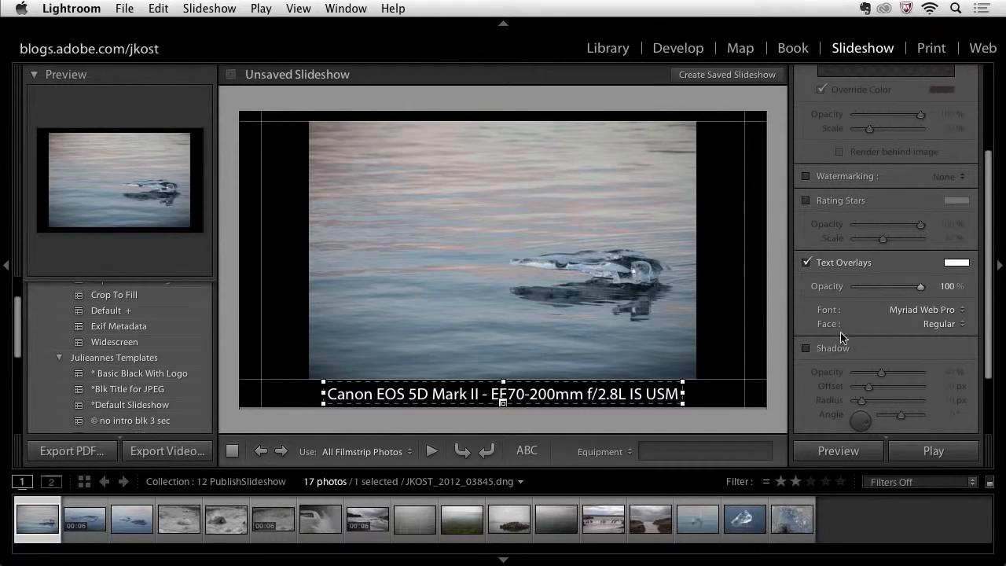
pyautogui.scroll(-2, 840, 342)
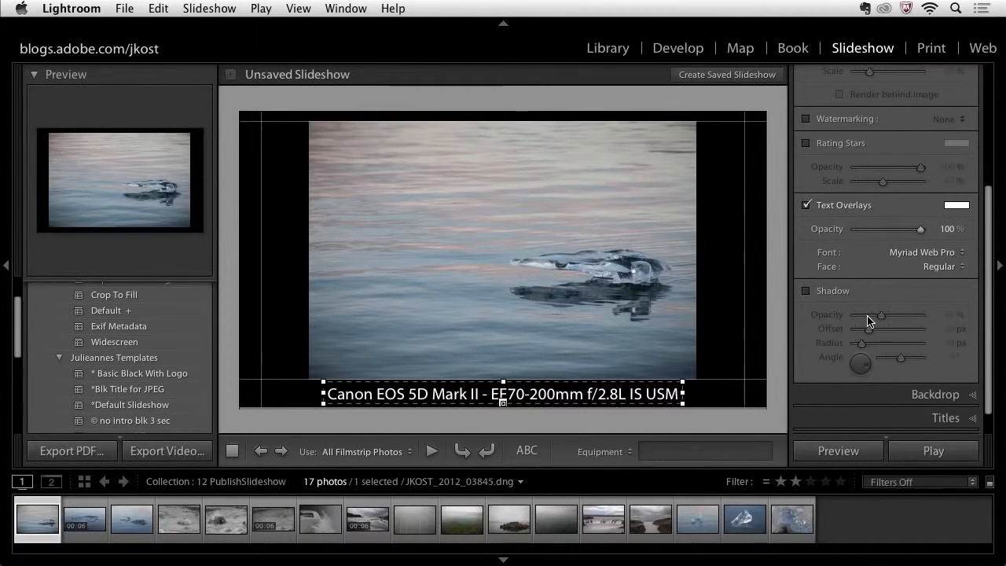
pyautogui.scroll(-2, 869, 322)
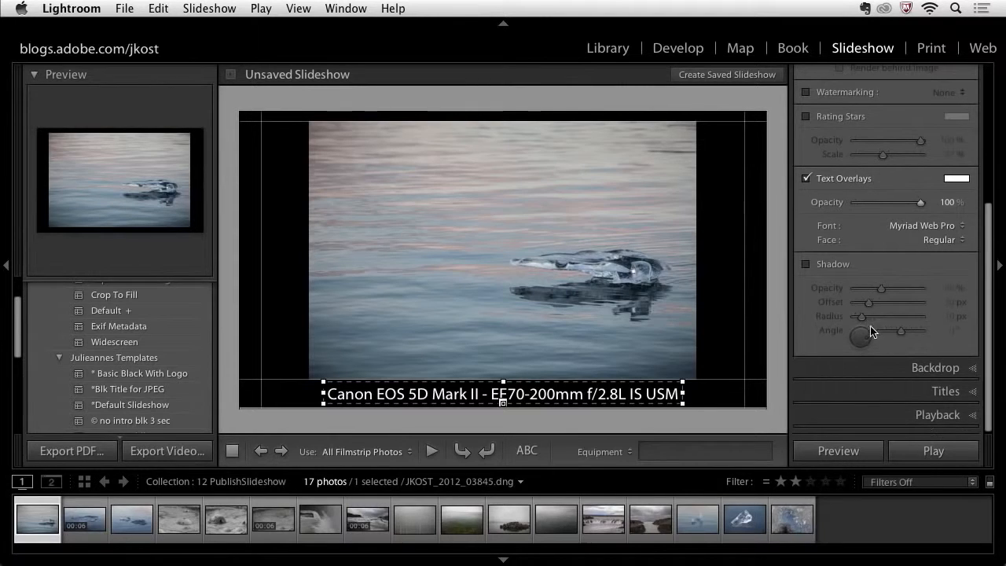
pyautogui.click(895, 368)
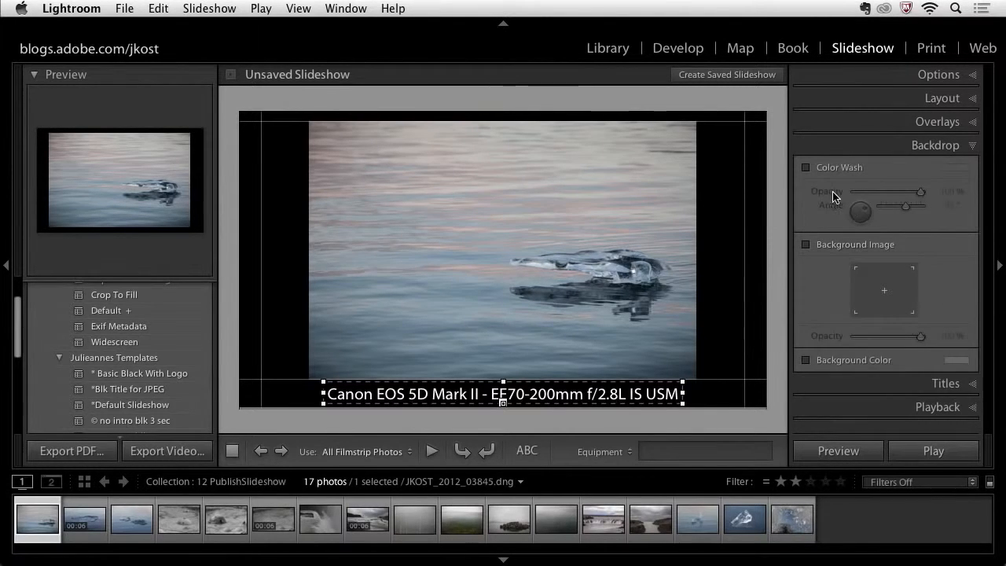
pyautogui.click(806, 167)
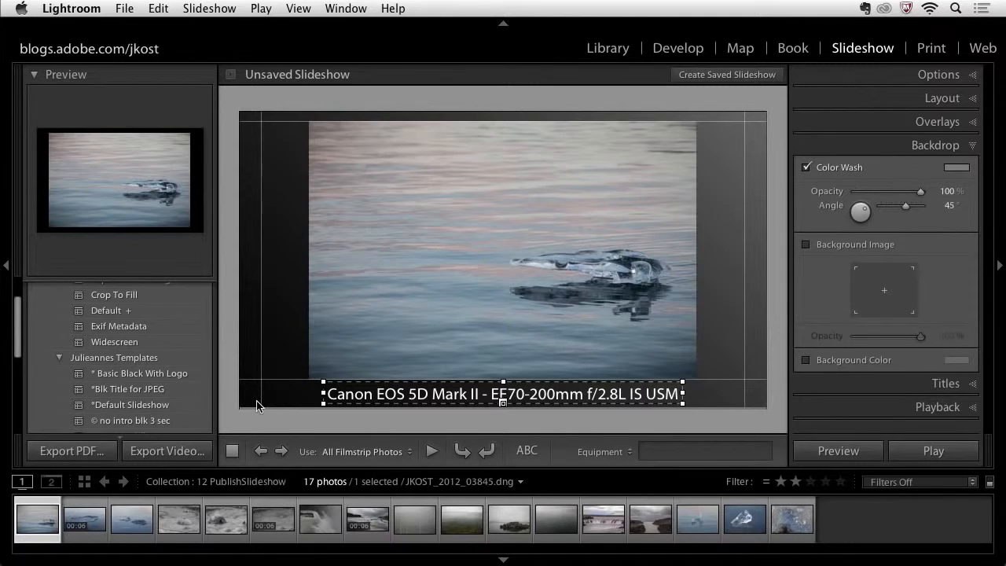
pyautogui.moveTo(924, 195); pyautogui.dragTo(908, 211)
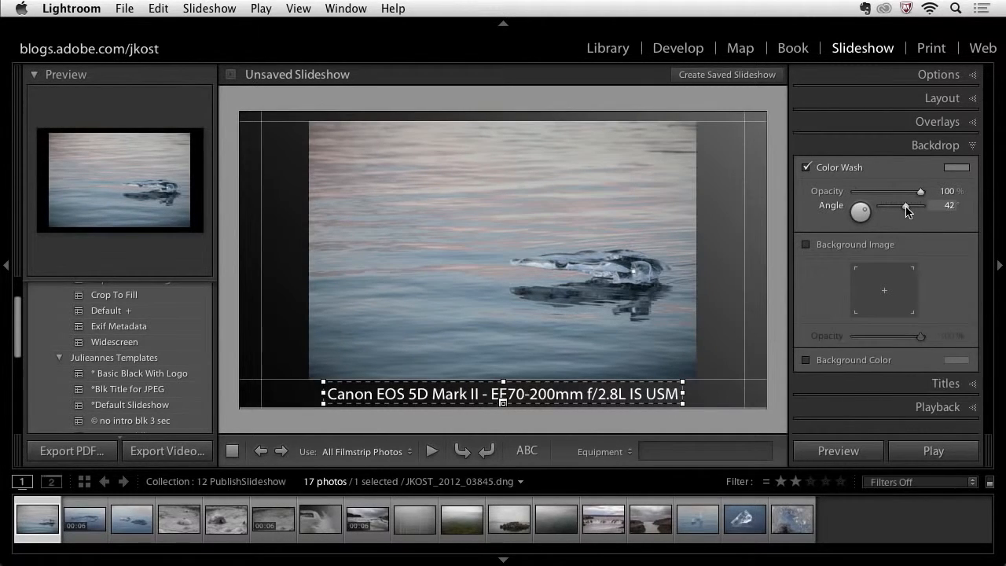
# - Enable a white background color for the slides and turn off the color wash
pyautogui.click(807, 361)
pyautogui.click(957, 360)
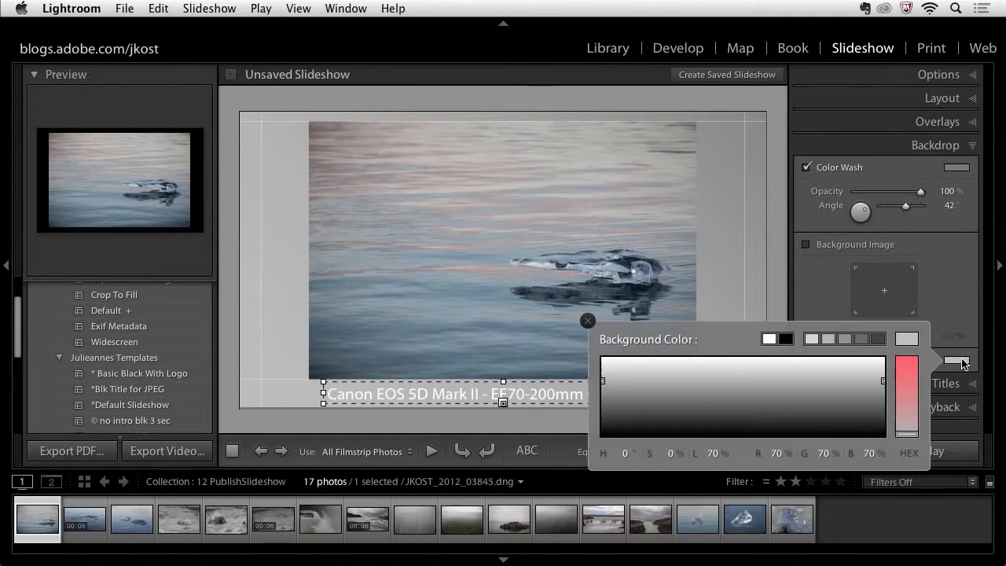
pyautogui.click(769, 339)
pyautogui.click(818, 312)
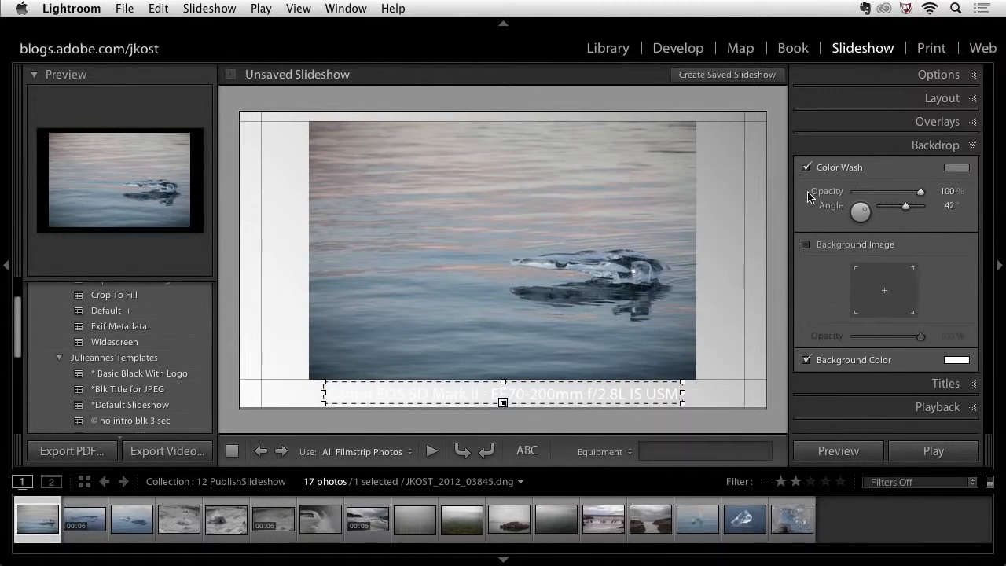
pyautogui.click(806, 168)
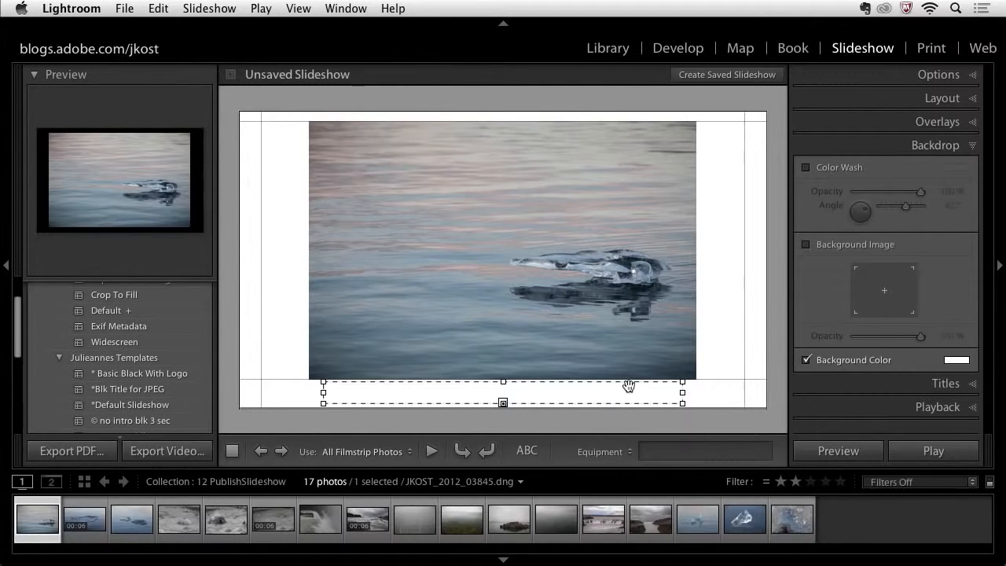
# - Change the text overlay color to black
pyautogui.click(857, 124)
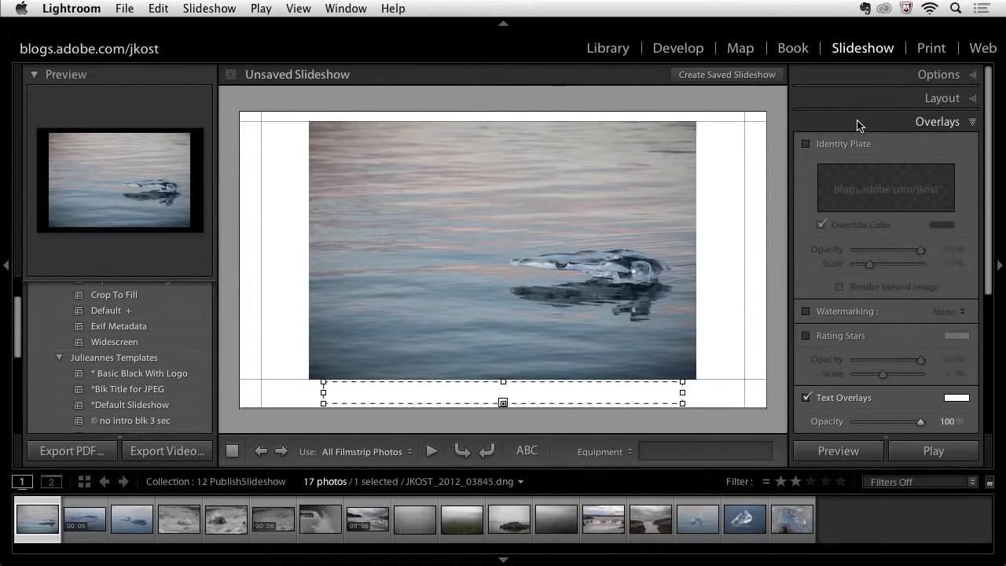
pyautogui.scroll(-3, 883, 292)
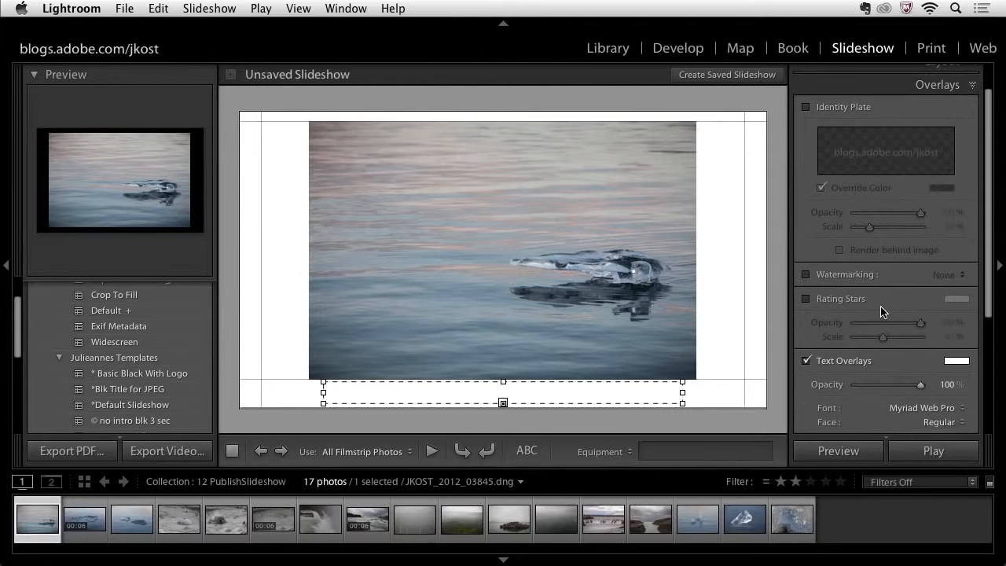
pyautogui.click(956, 366)
pyautogui.click(785, 340)
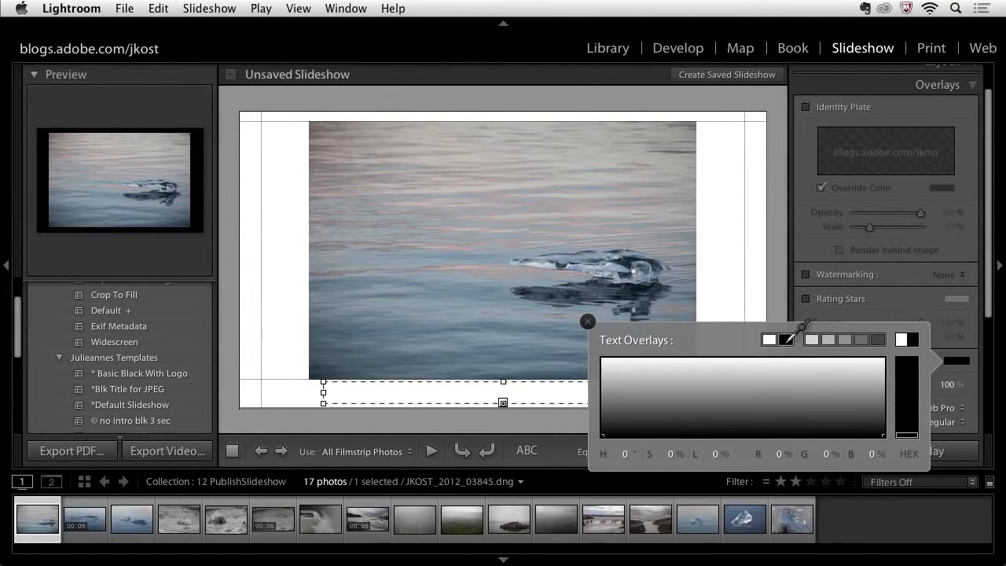
pyautogui.click(588, 322)
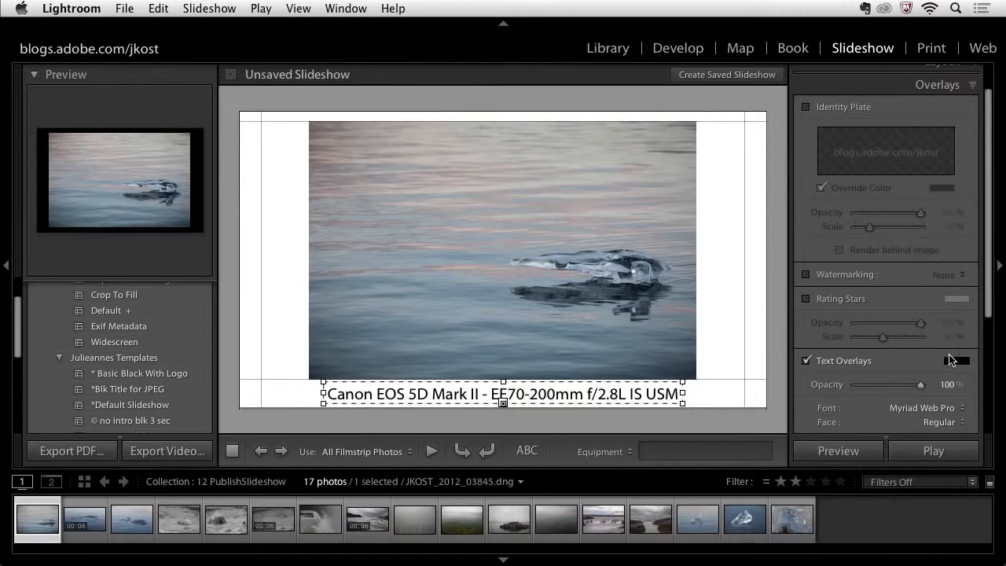
# - Use the last filmstrip photo as the slide background image and set its opacity to 20%
pyautogui.scroll(-10, 937, 371)
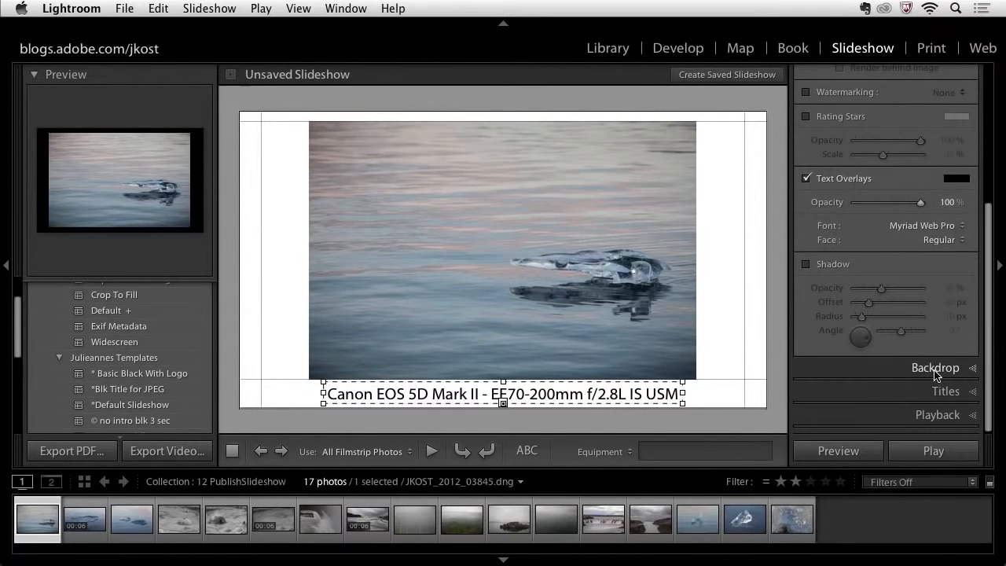
pyautogui.click(936, 368)
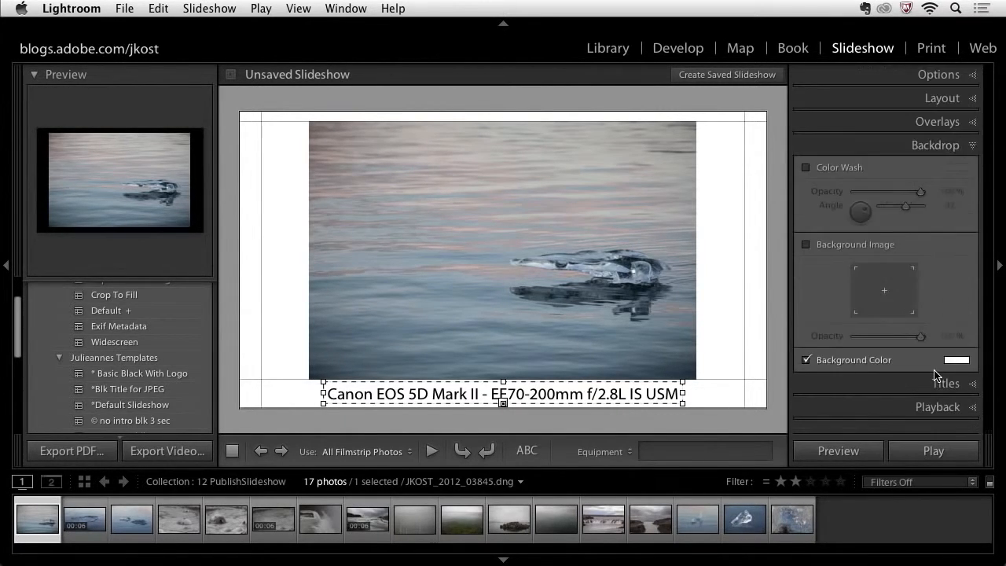
pyautogui.click(832, 248)
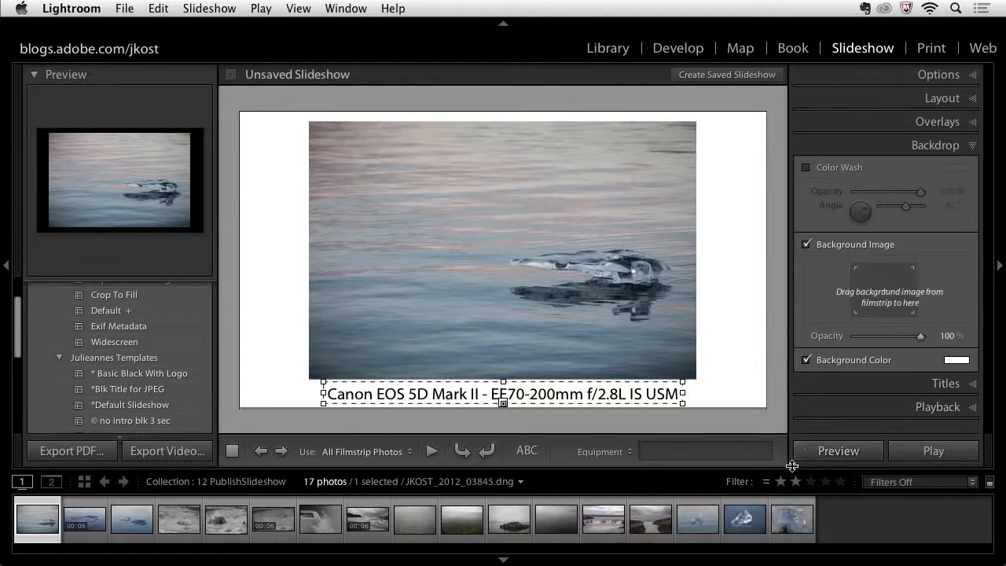
pyautogui.moveTo(791, 524); pyautogui.dragTo(884, 292)
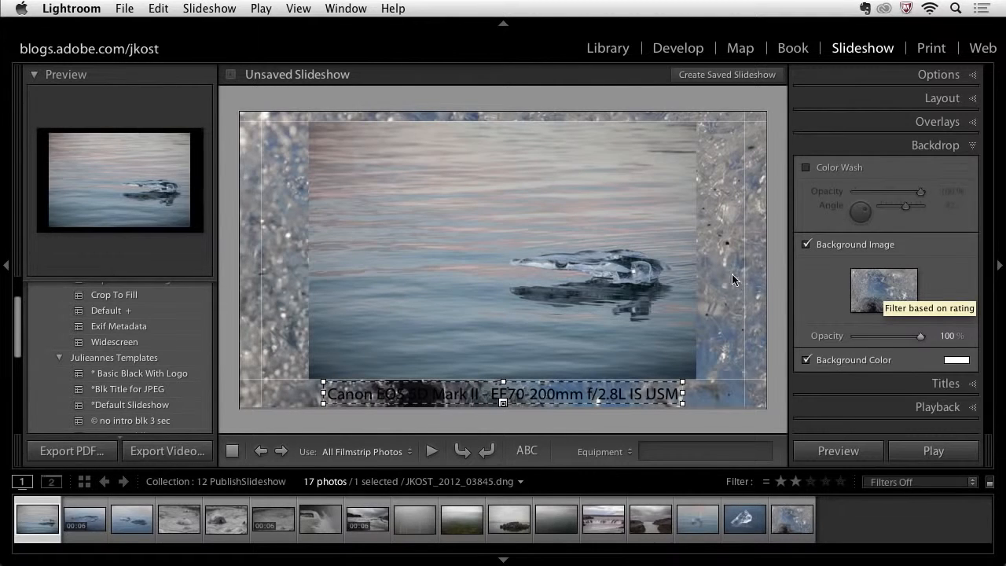
pyautogui.moveTo(923, 343); pyautogui.dragTo(869, 340)
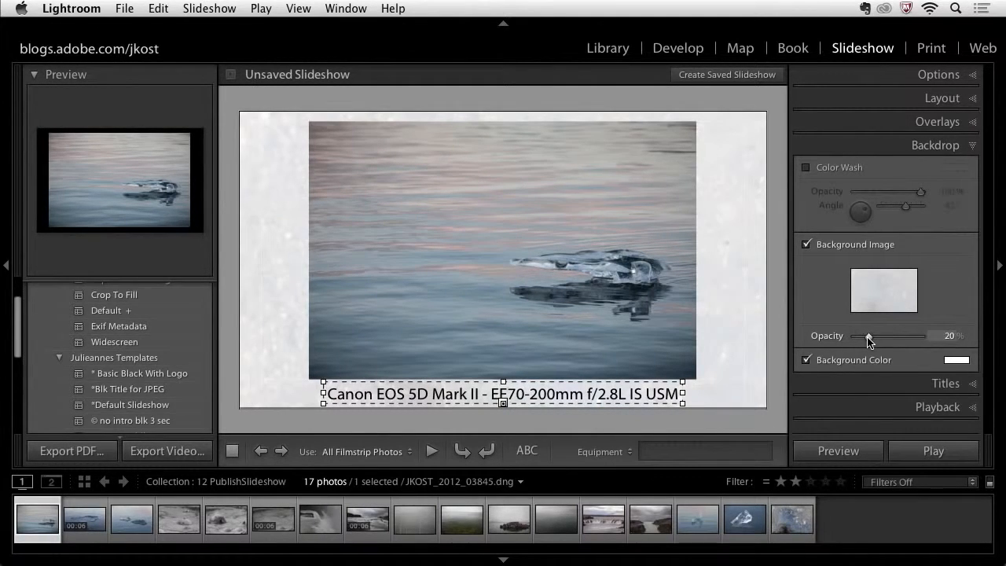
# - Turn off the background image and background color, and set the text overlay color back to white
pyautogui.click(842, 247)
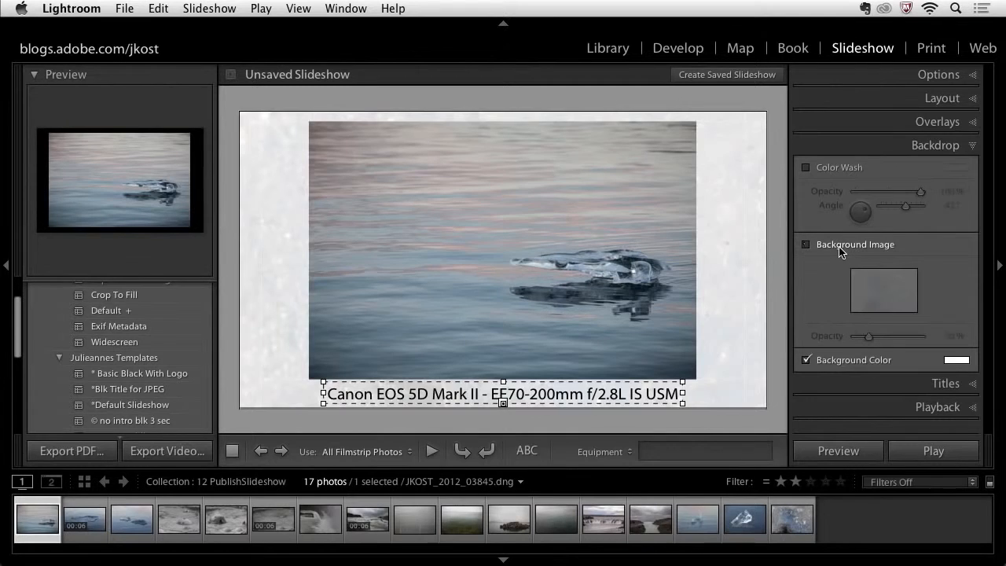
pyautogui.click(849, 361)
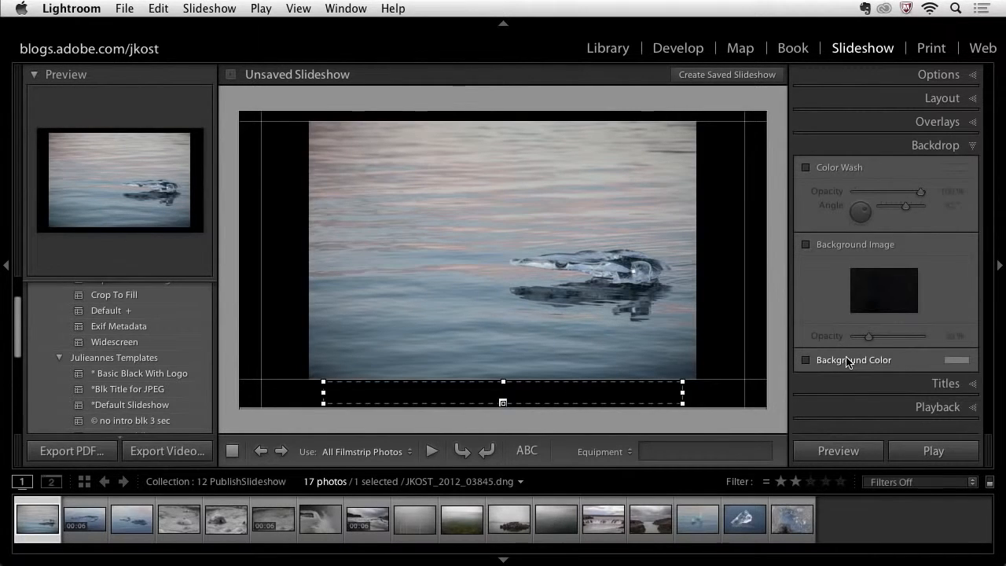
pyautogui.click(942, 122)
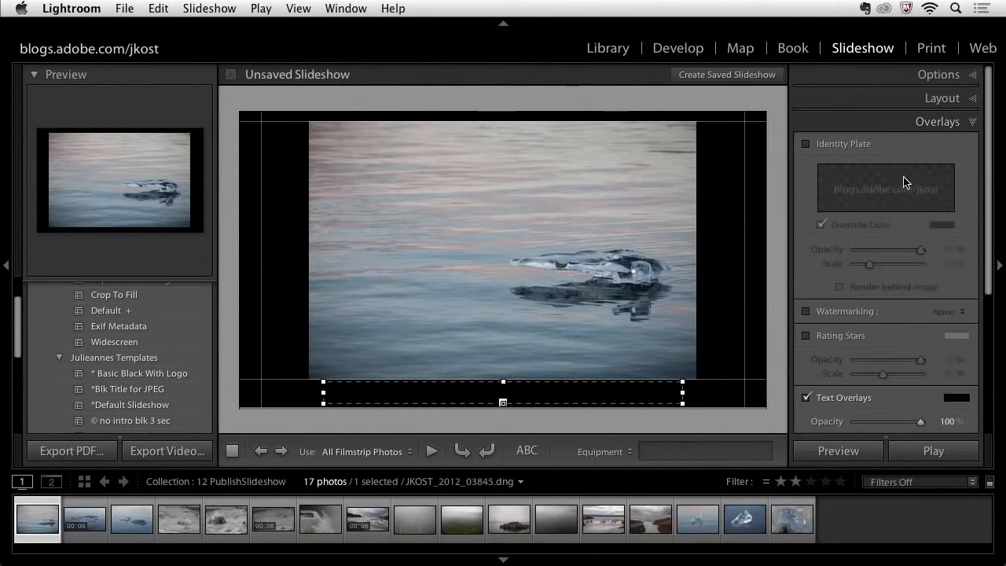
pyautogui.click(953, 399)
pyautogui.click(769, 377)
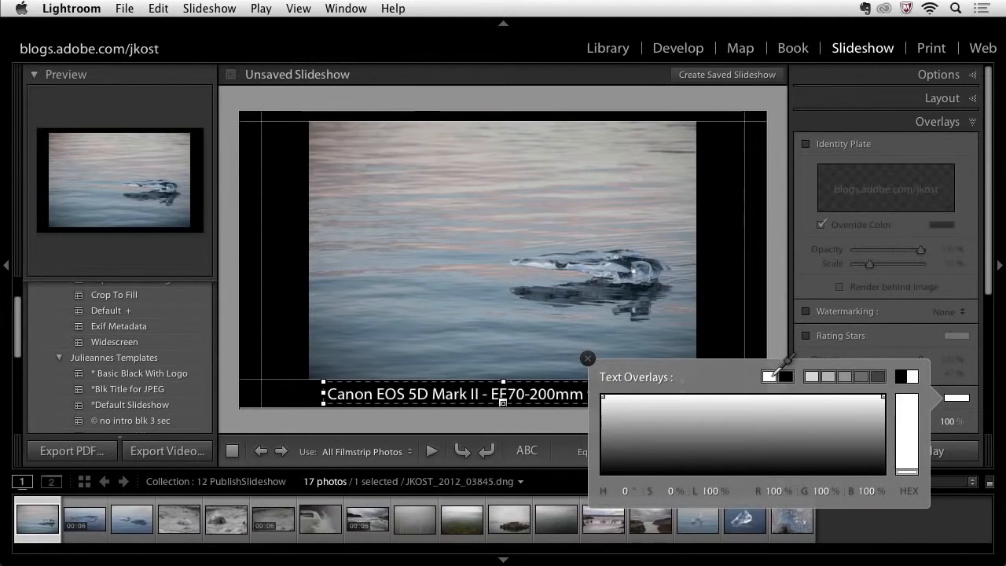
pyautogui.click(778, 336)
# - Enable the intro screen in the slideshow titles
pyautogui.scroll(-5, 863, 366)
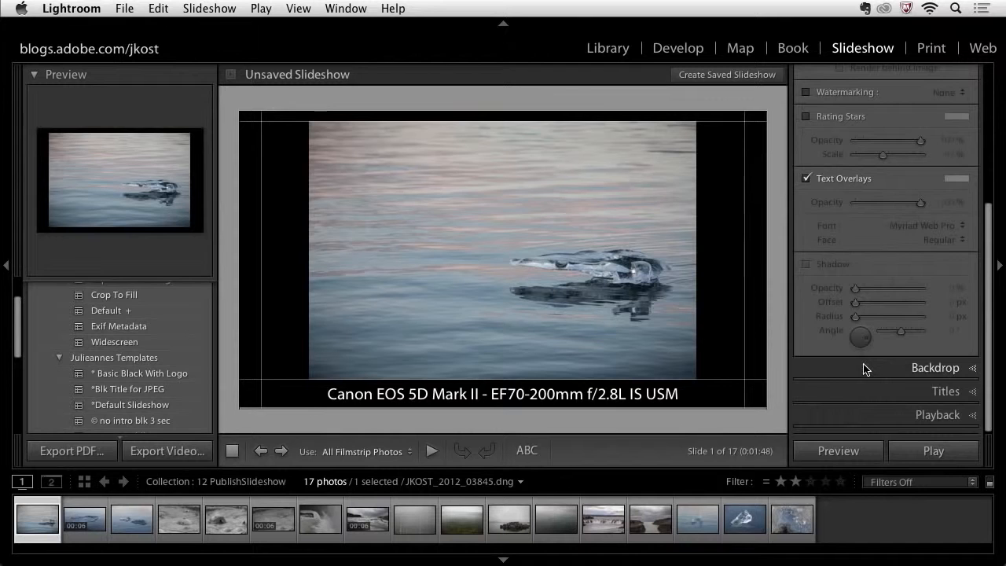
pyautogui.click(885, 390)
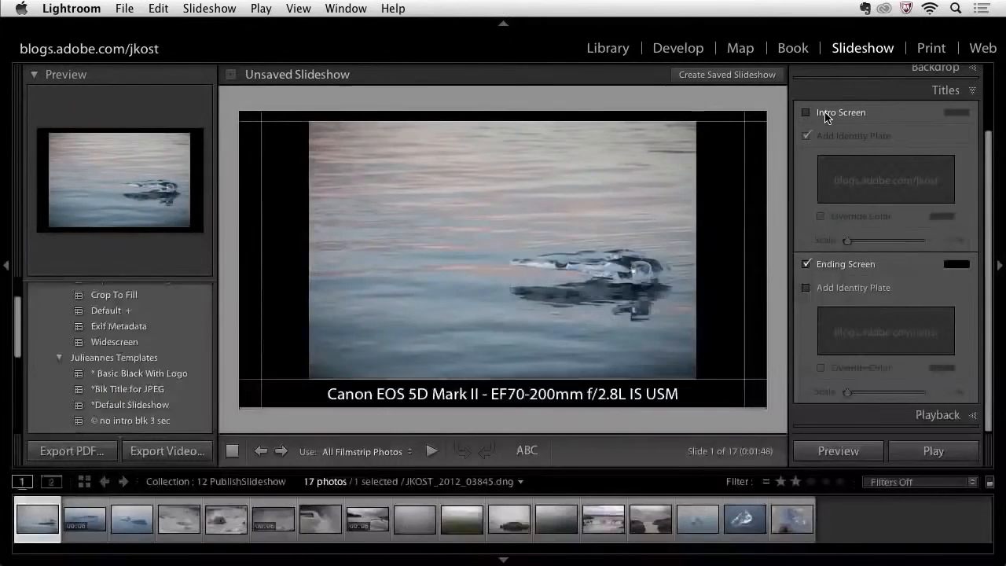
pyautogui.click(806, 112)
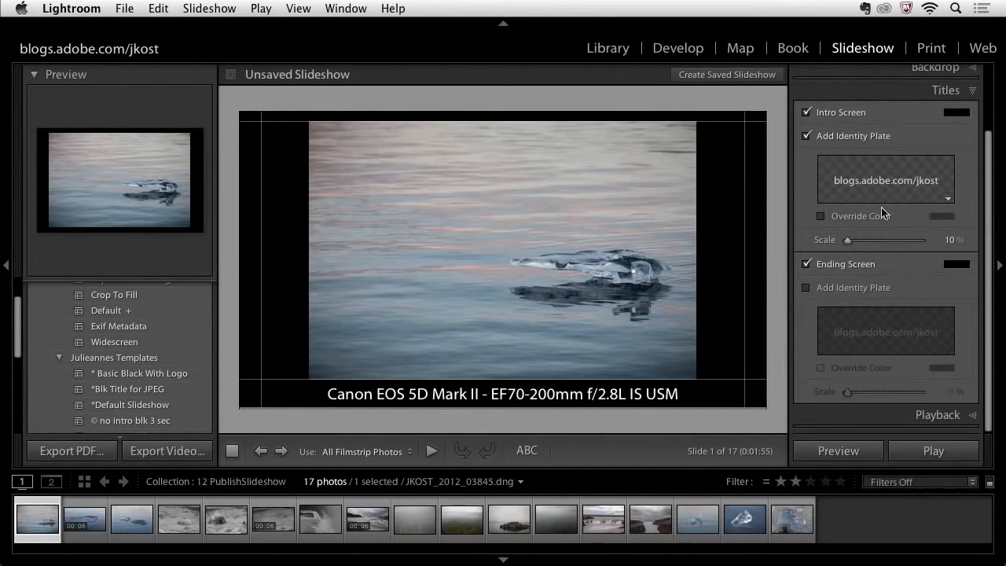
# - Replace the intro screen's identity plate text with "iceland"
pyautogui.click(949, 203)
pyautogui.click(939, 226)
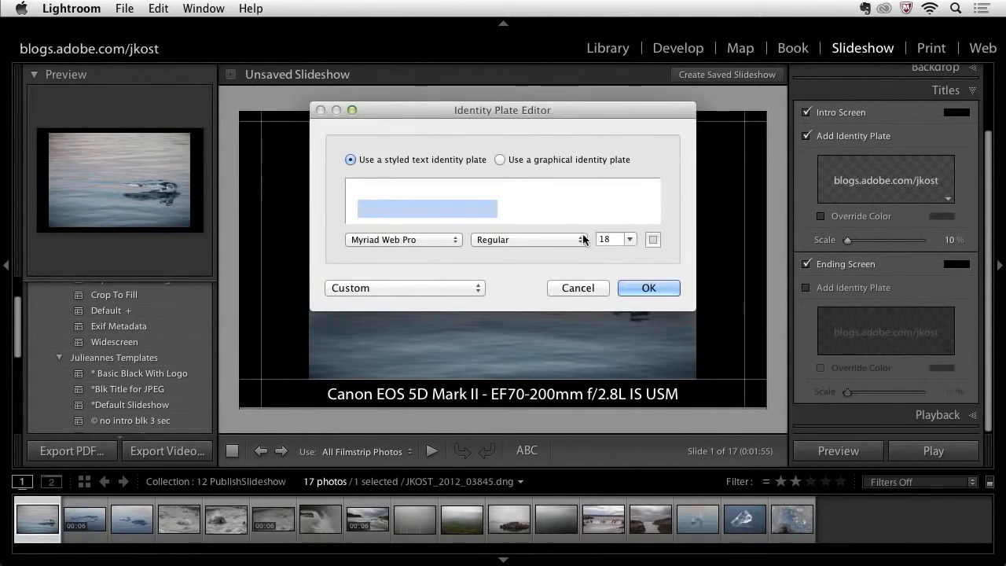
pyautogui.click(503, 211)
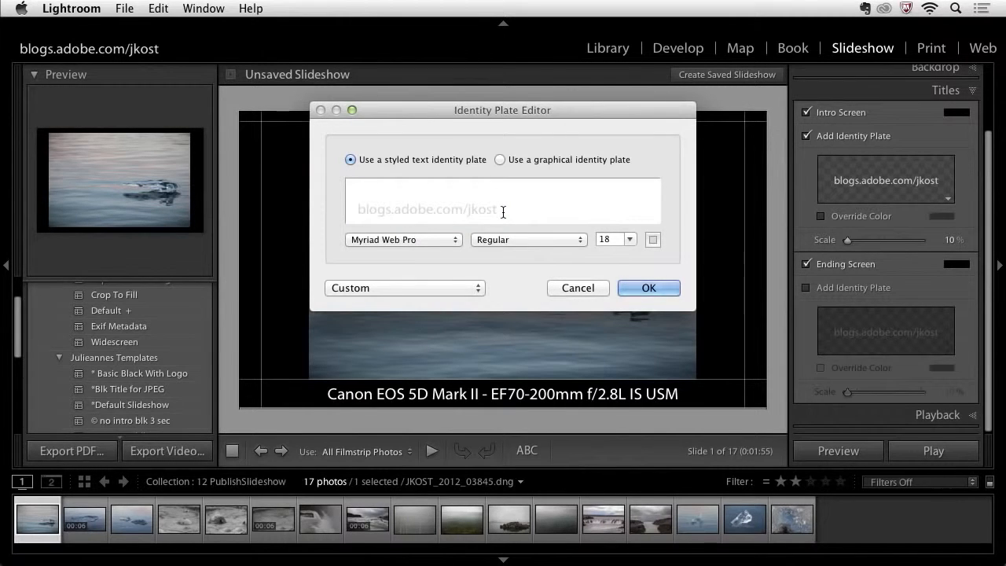
pyautogui.moveTo(503, 211); pyautogui.dragTo(206, 208)
pyautogui.write('iceland')
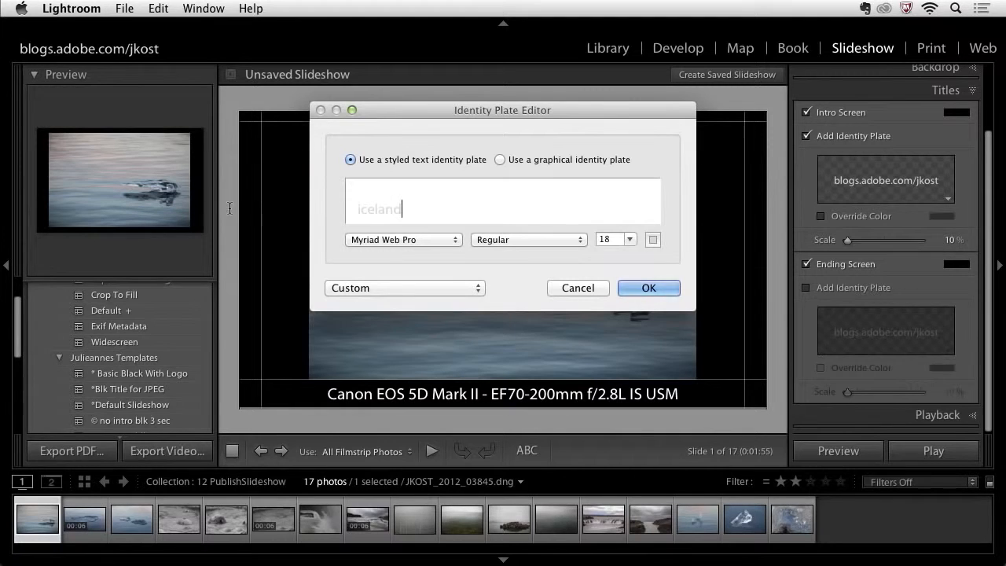
pyautogui.click(648, 289)
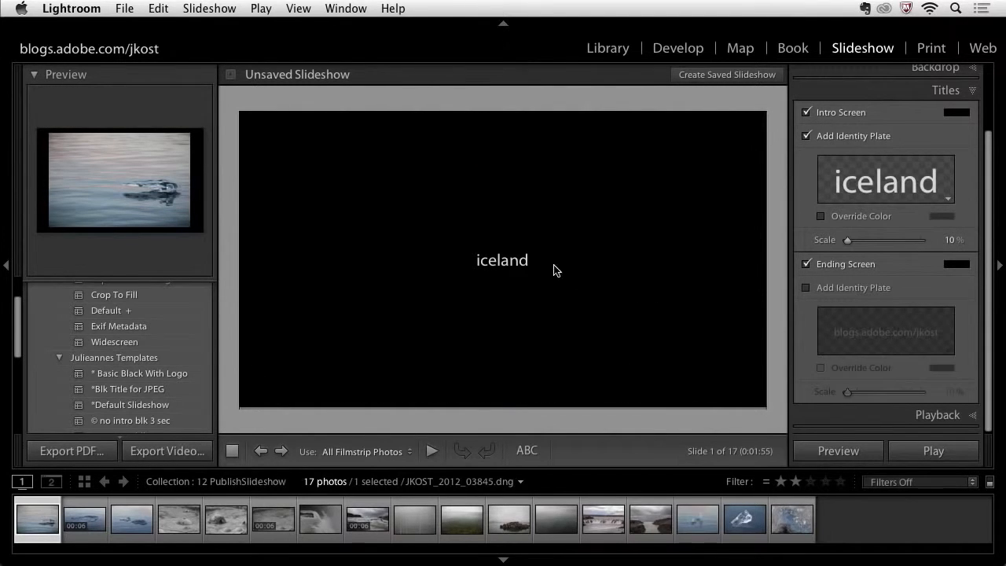
# - Scale the intro screen's identity plate to 33%, and toggle the plate off and back on
pyautogui.moveTo(849, 242); pyautogui.dragTo(868, 242)
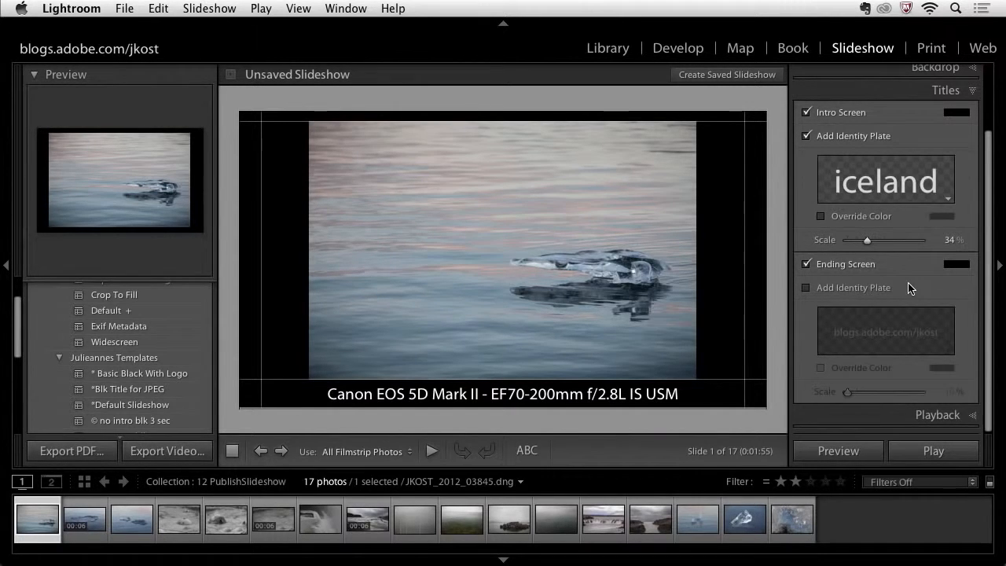
pyautogui.moveTo(868, 240); pyautogui.dragTo(869, 244)
pyautogui.click(856, 136)
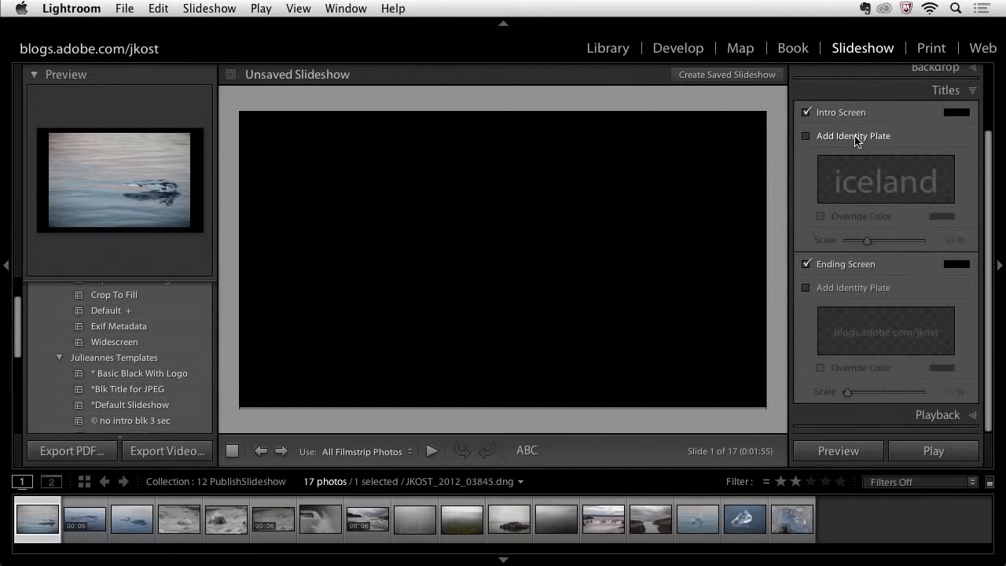
pyautogui.click(856, 138)
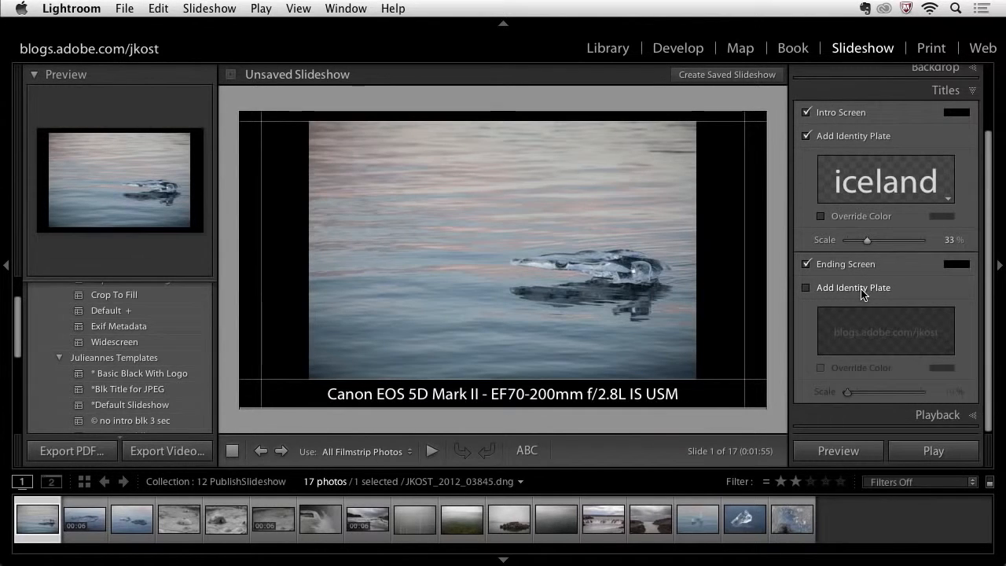
# - Add the identity plate to the ending screen and scale it to 53%
pyautogui.click(841, 288)
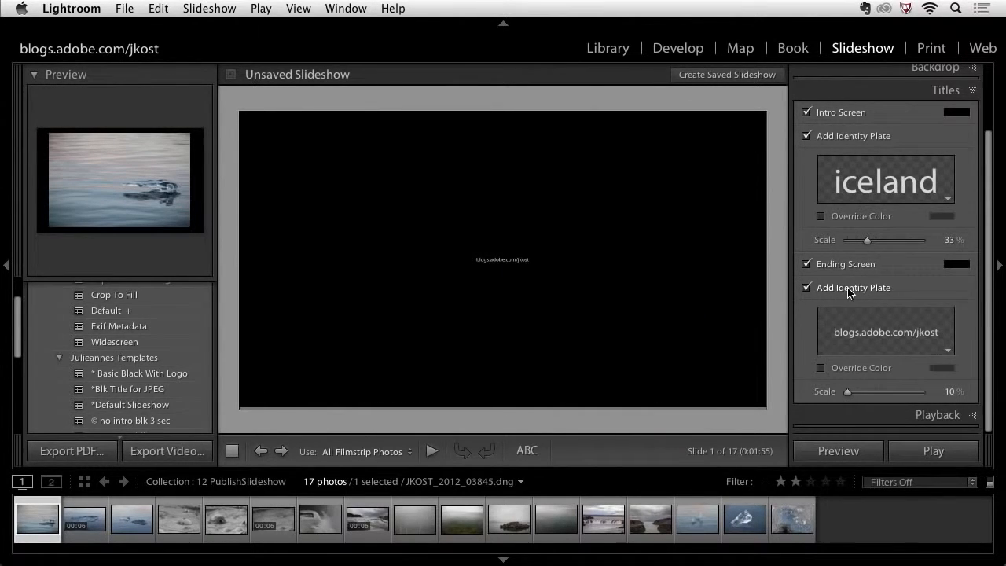
pyautogui.moveTo(853, 398); pyautogui.dragTo(887, 399)
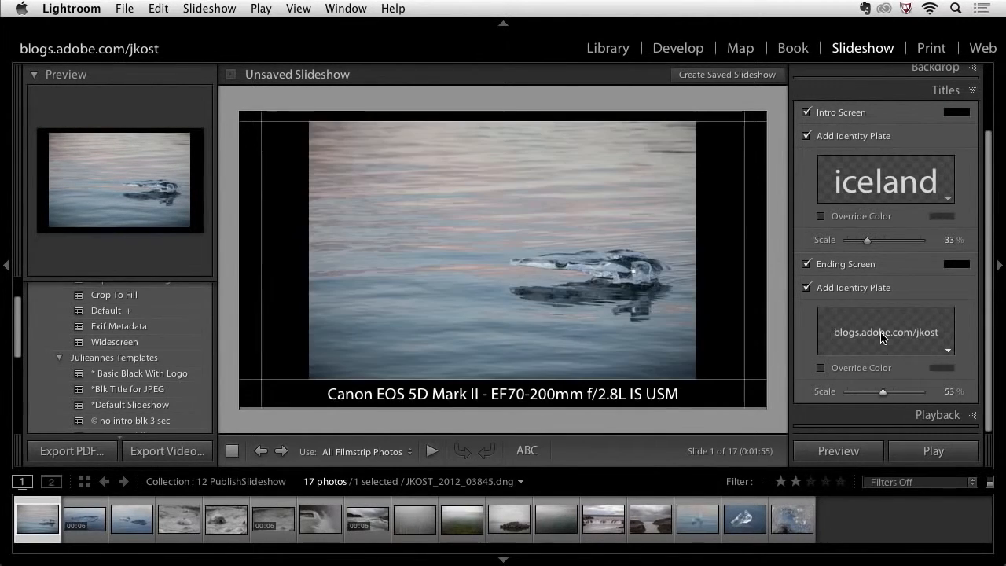
# - Choose the kgb_callitanight…mental_96k.mp3 track from the TSMusic folder as the slideshow's playback music
pyautogui.click(912, 417)
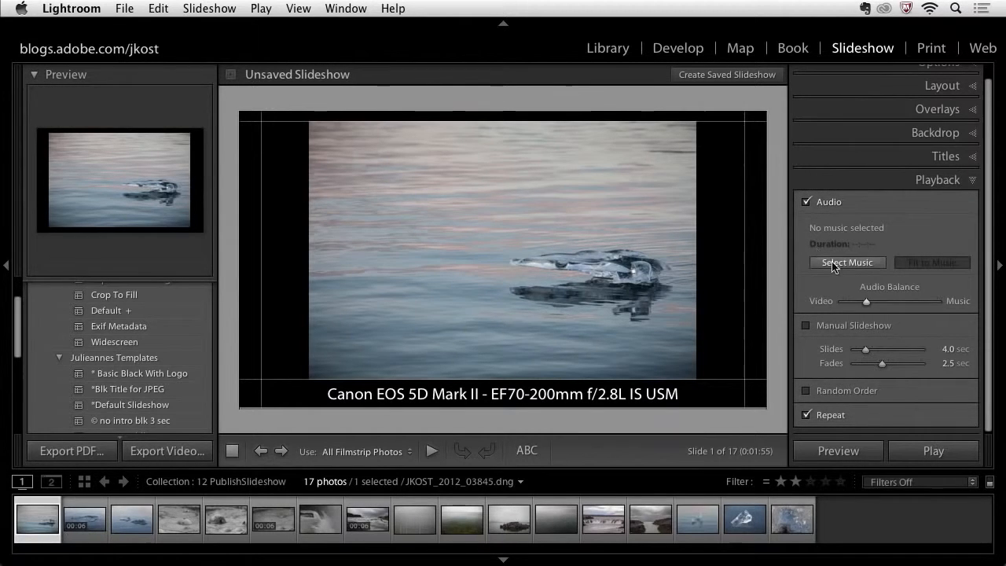
pyautogui.click(849, 266)
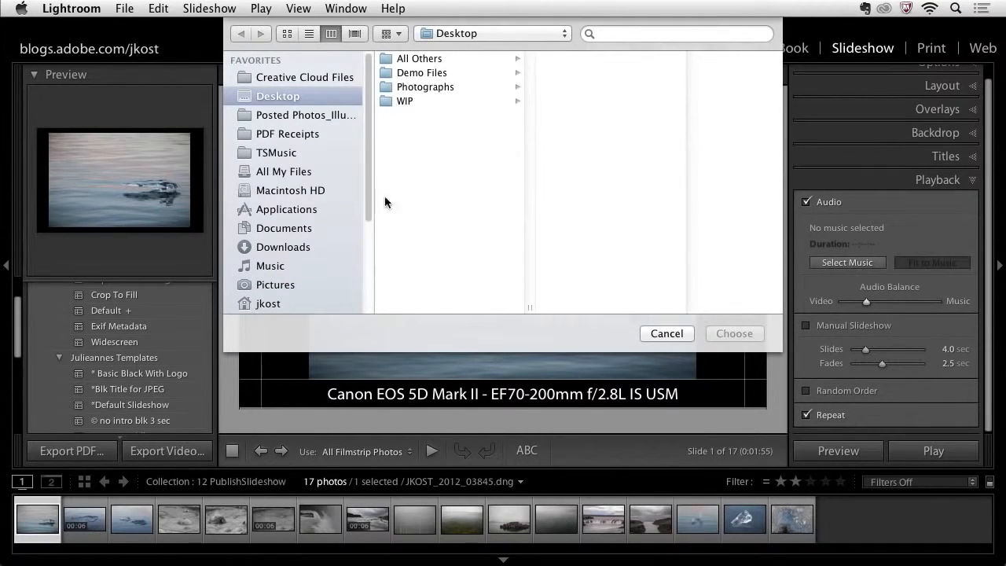
pyautogui.click(317, 154)
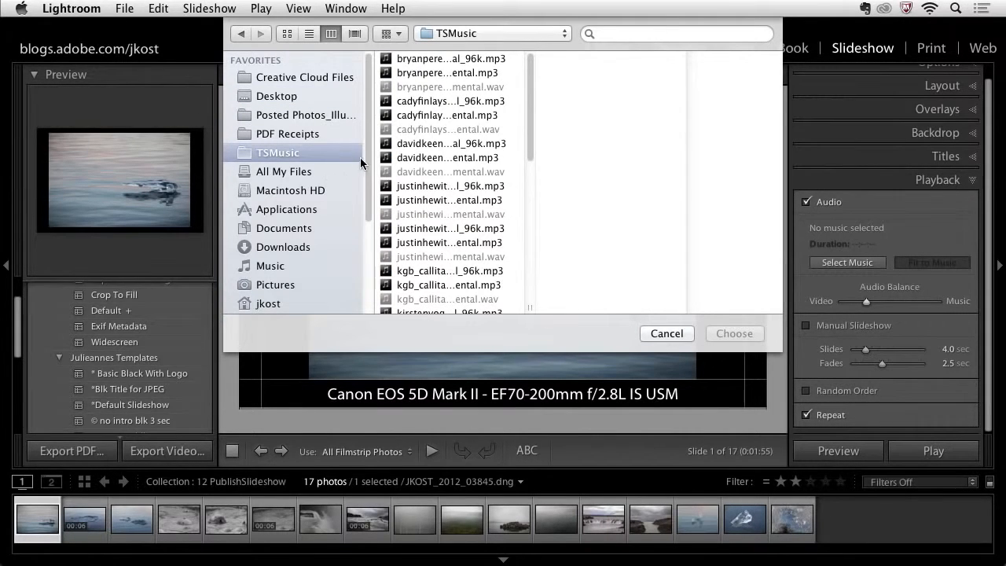
pyautogui.click(472, 270)
pyautogui.click(734, 333)
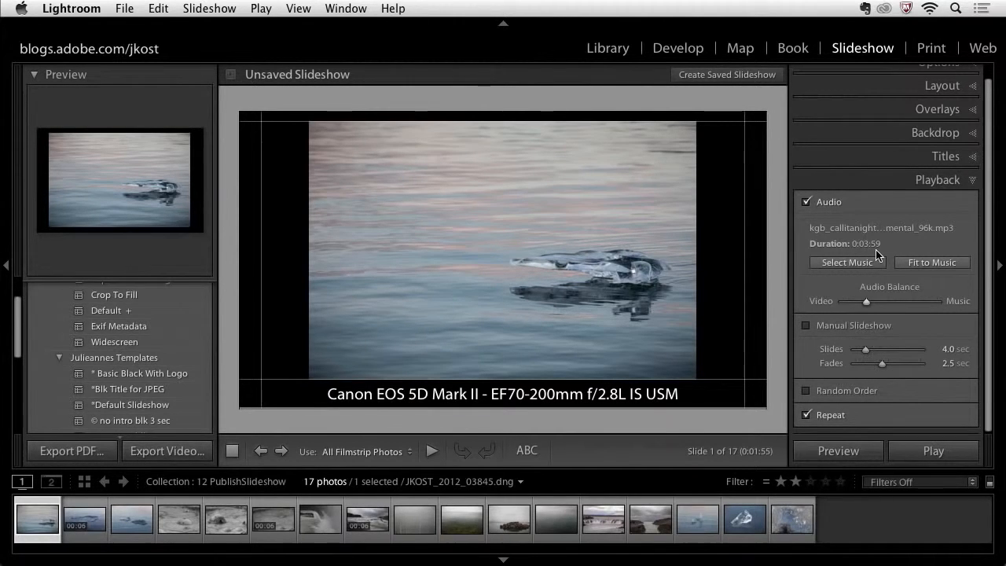
# - Set the fades to 1.0 second and fit the slide durations to the music
pyautogui.click(930, 262)
pyautogui.moveTo(881, 365); pyautogui.dragTo(870, 368)
pyautogui.click(922, 265)
# - Try the audio balance toward Video, and set it almost fully toward Music
pyautogui.moveTo(867, 301); pyautogui.dragTo(859, 303)
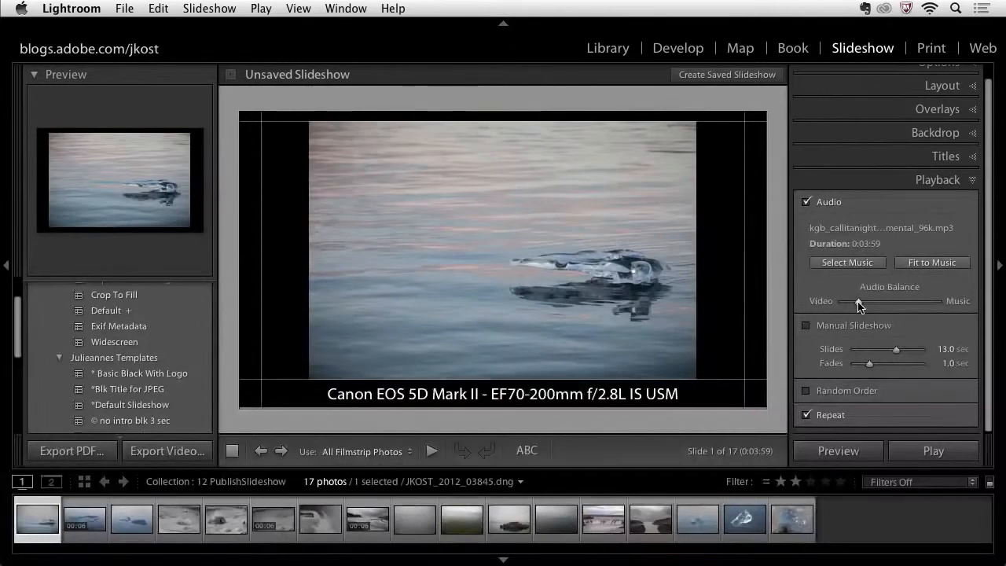
pyautogui.moveTo(859, 305); pyautogui.dragTo(938, 306)
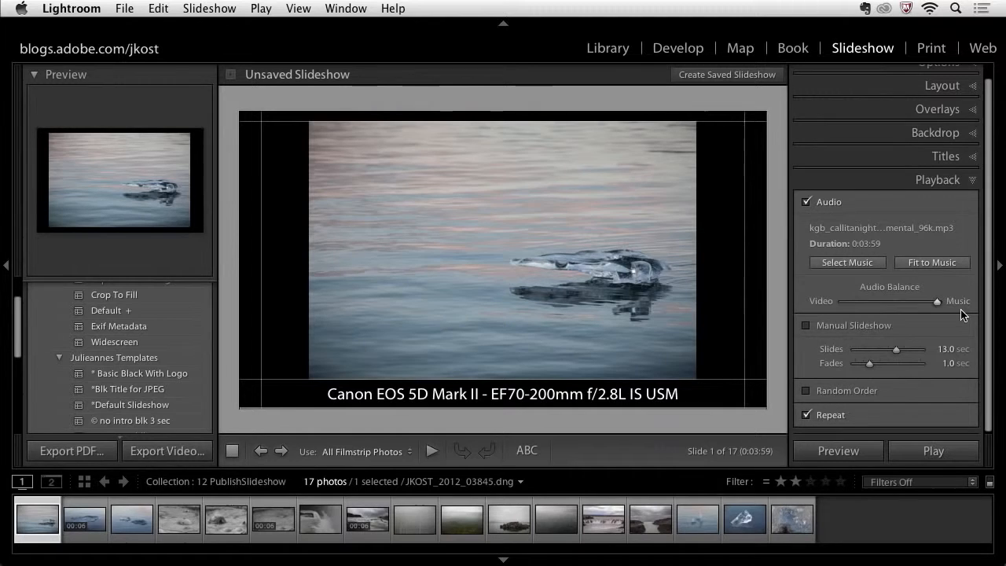
# - Save the slideshow as "Iceland Slideshow" inside the 12 PublishSlideshow collection, and collapse the preview to show it in the collections
pyautogui.click(753, 79)
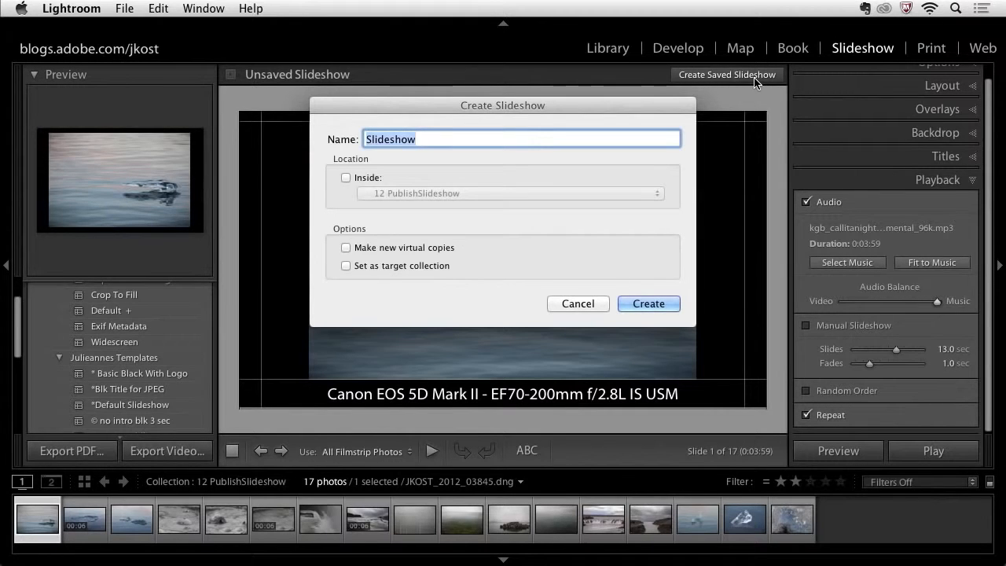
pyautogui.write('Ice')
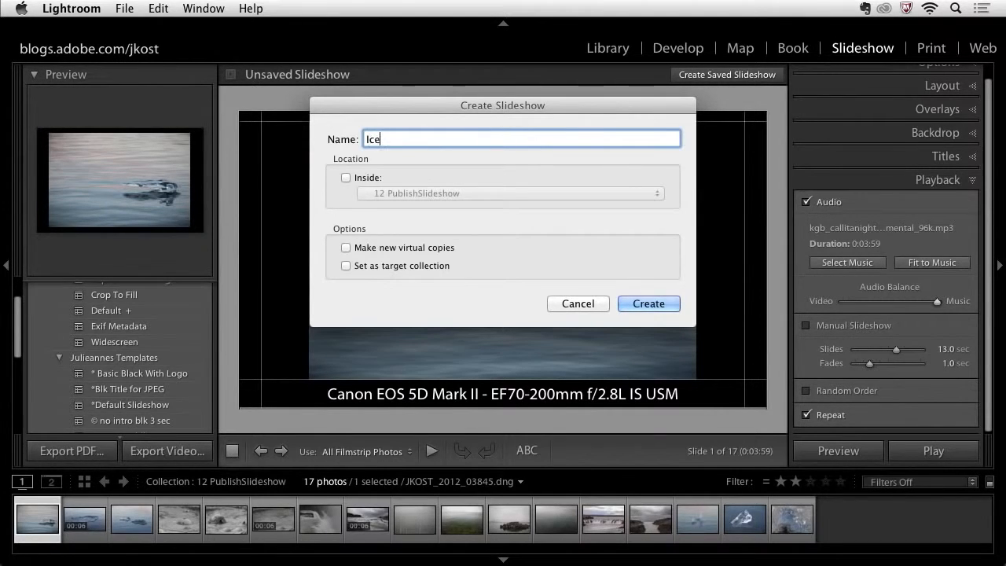
pyautogui.write('land Slideshow')
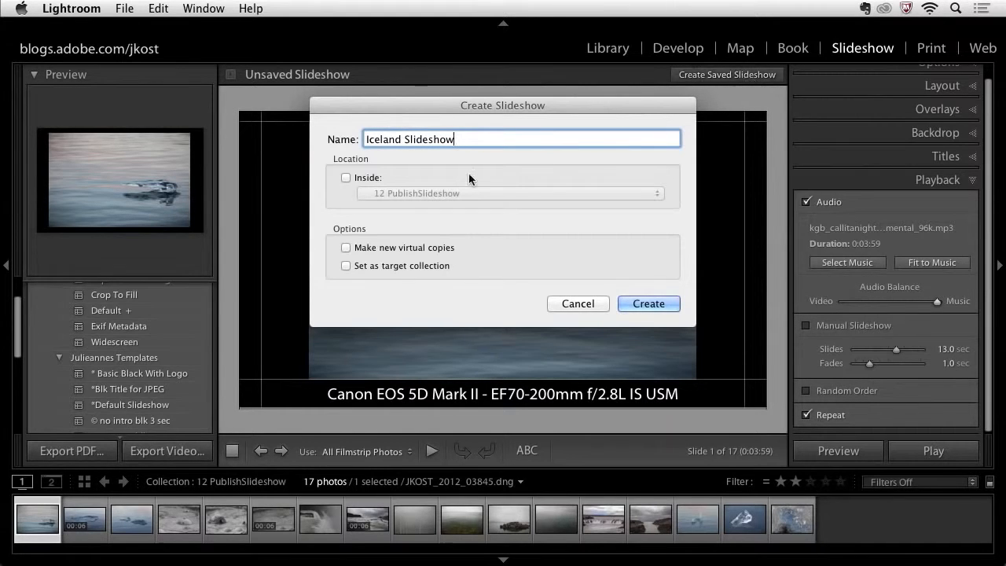
pyautogui.click(346, 177)
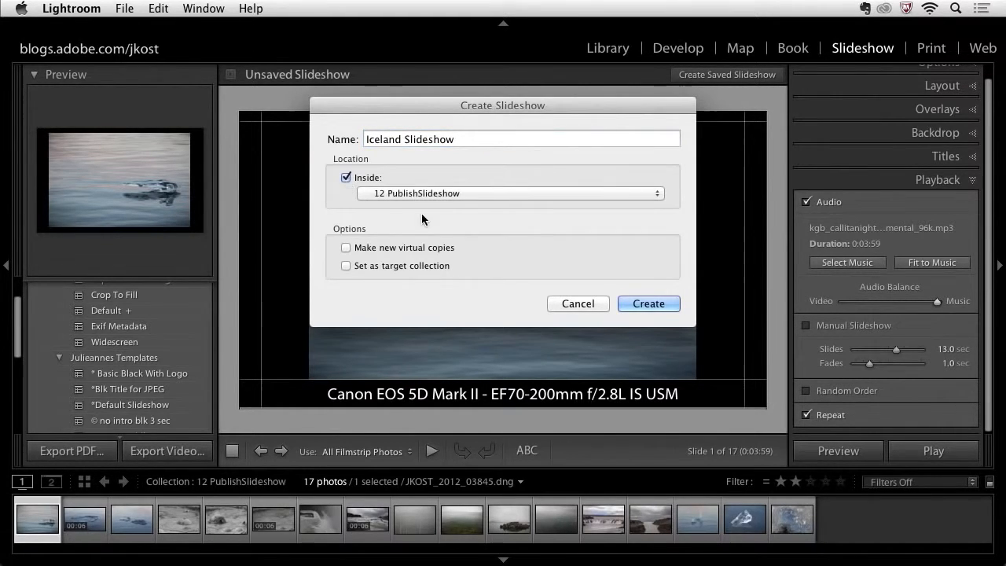
pyautogui.click(658, 305)
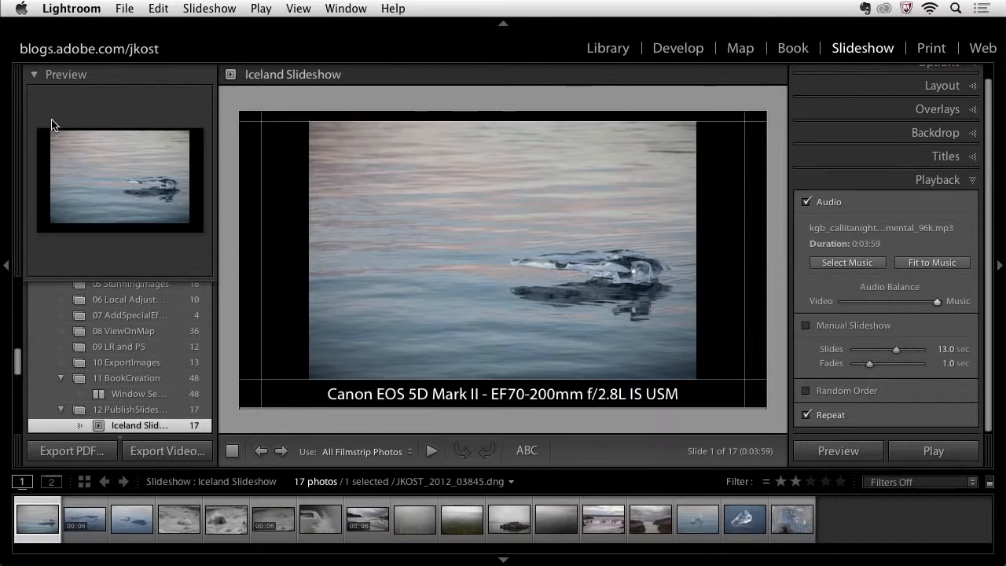
pyautogui.click(32, 73)
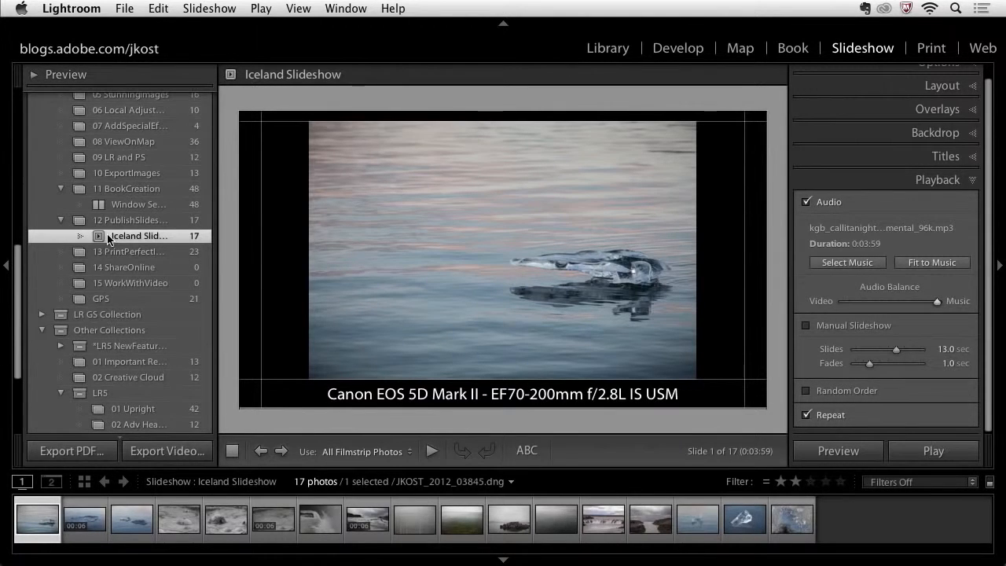
pyautogui.scroll(3, 99, 224)
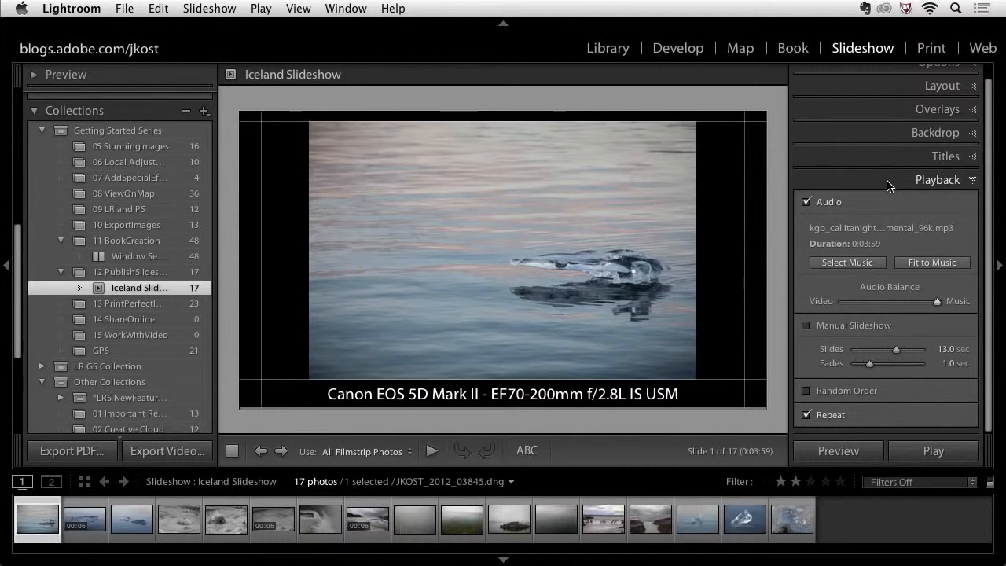
# - Save the current settings as a slideshow template named "Blk bkgrnd, text overlay" in the User Templates folder
pyautogui.scroll(10, 174, 196)
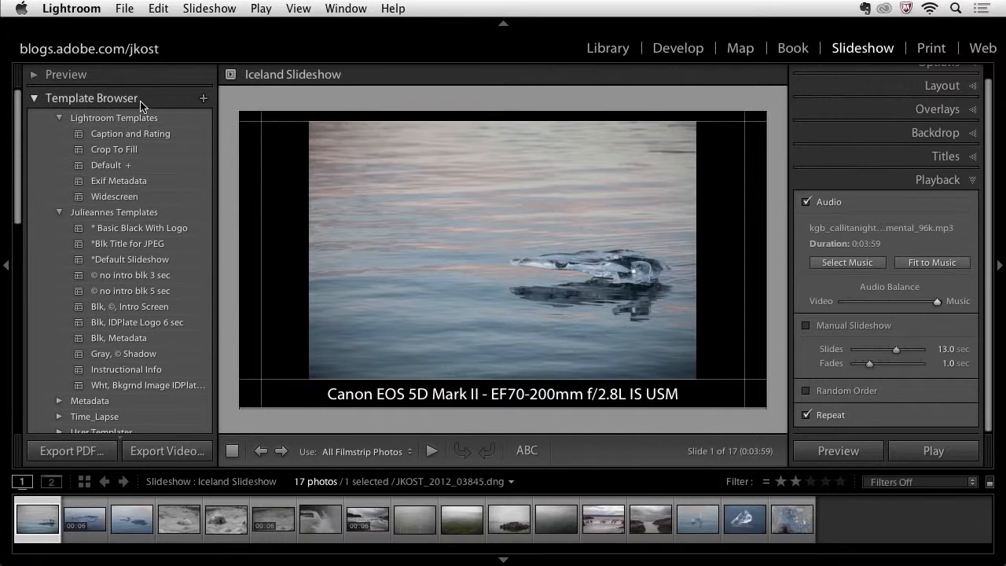
pyautogui.click(203, 98)
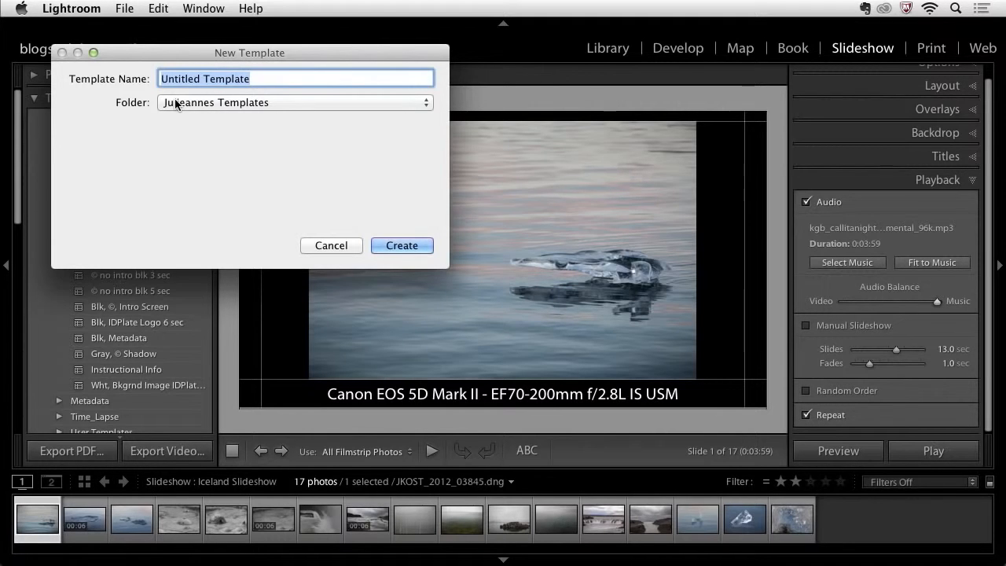
pyautogui.write('Bl')
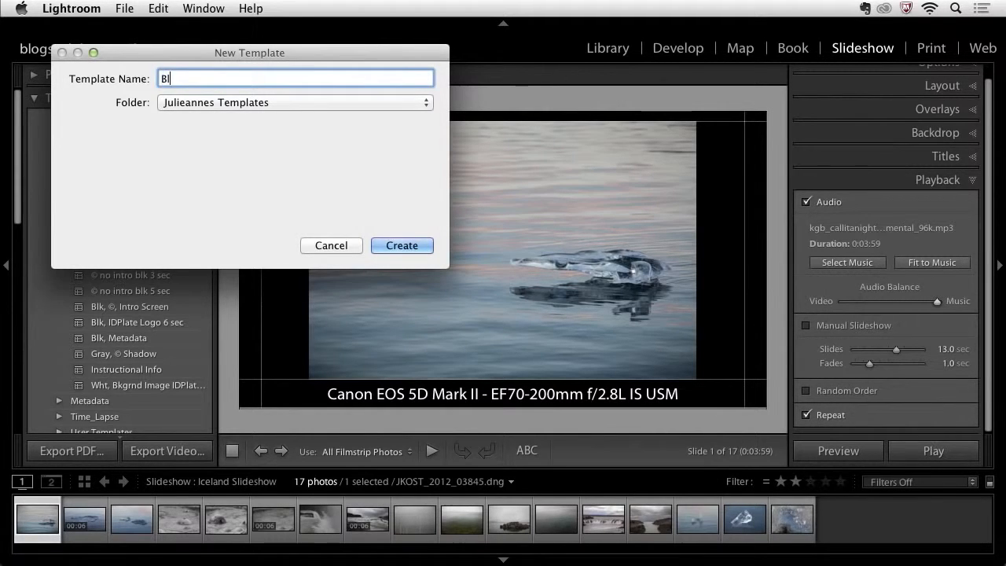
pyautogui.write('k bkgrnd, text overlay')
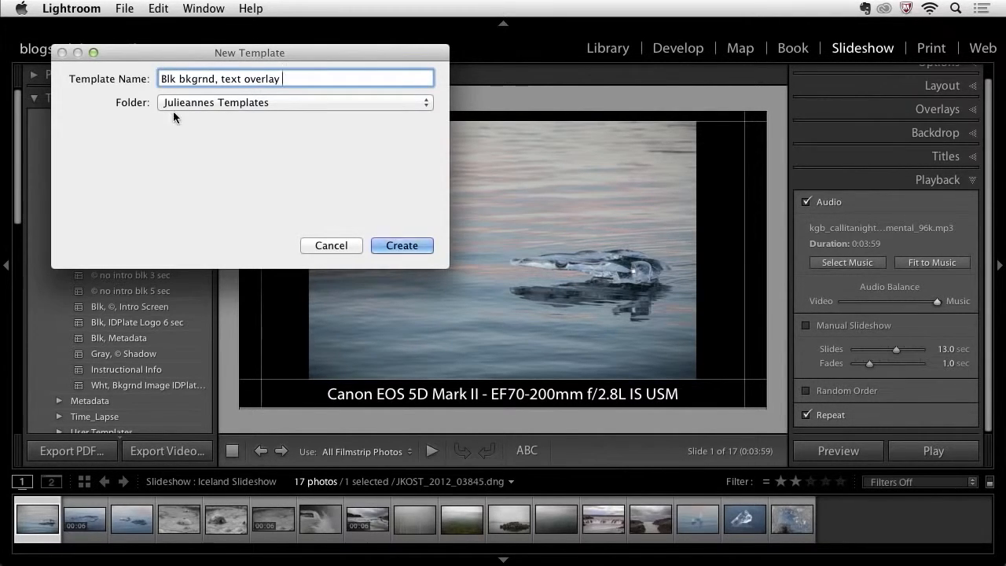
pyautogui.click(195, 103)
pyautogui.click(197, 145)
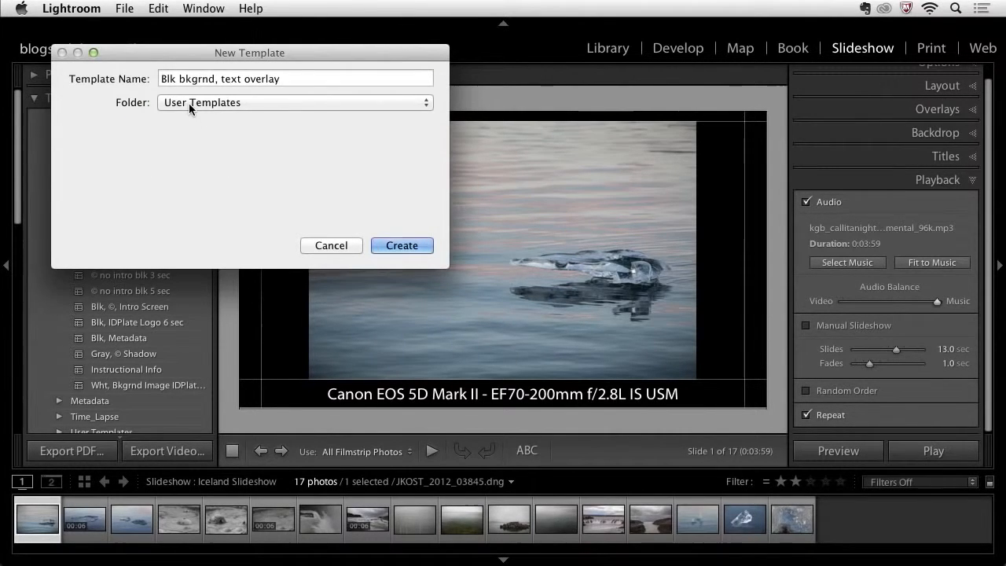
pyautogui.click(188, 103)
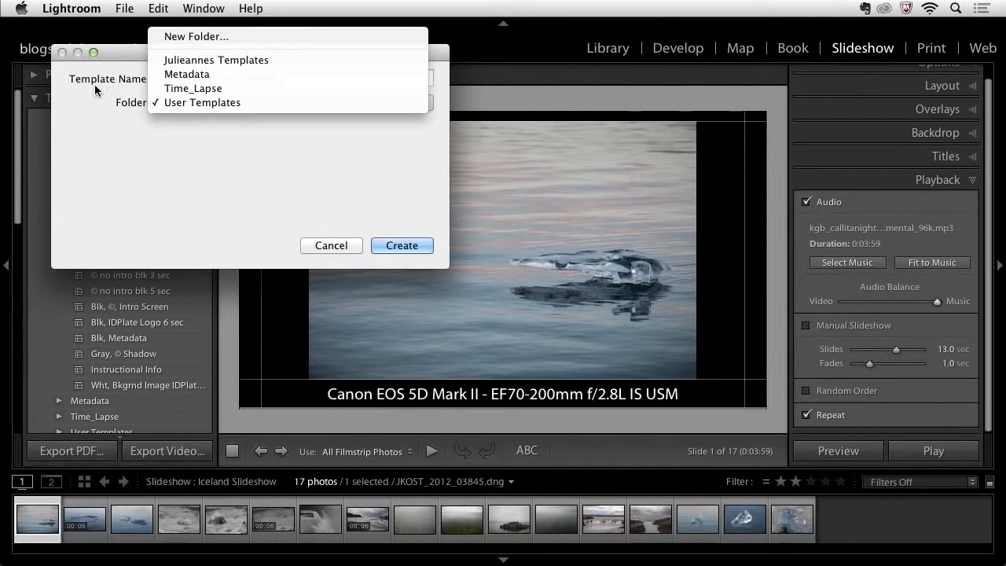
pyautogui.click(96, 108)
pyautogui.click(392, 244)
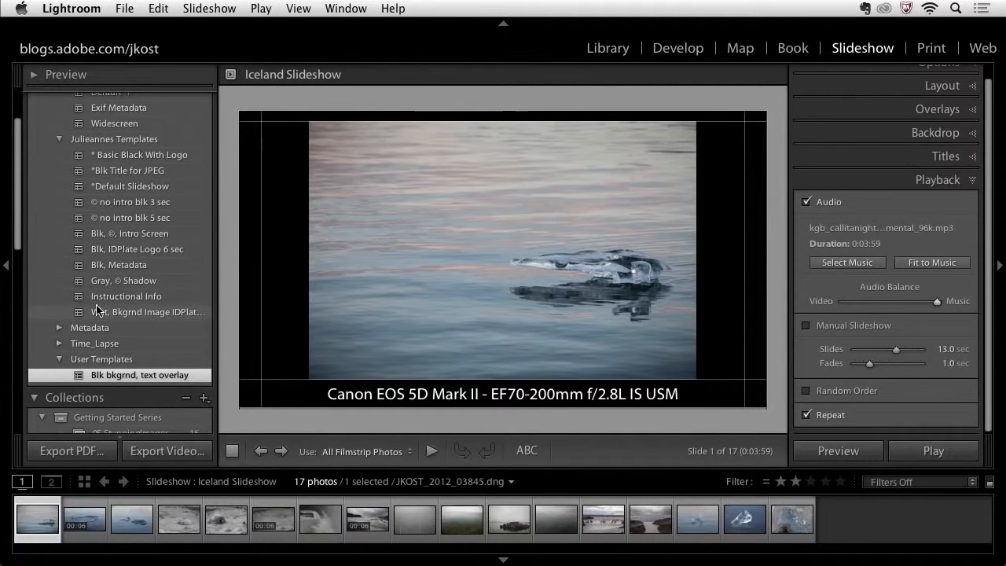
pyautogui.scroll(-2, 102, 322)
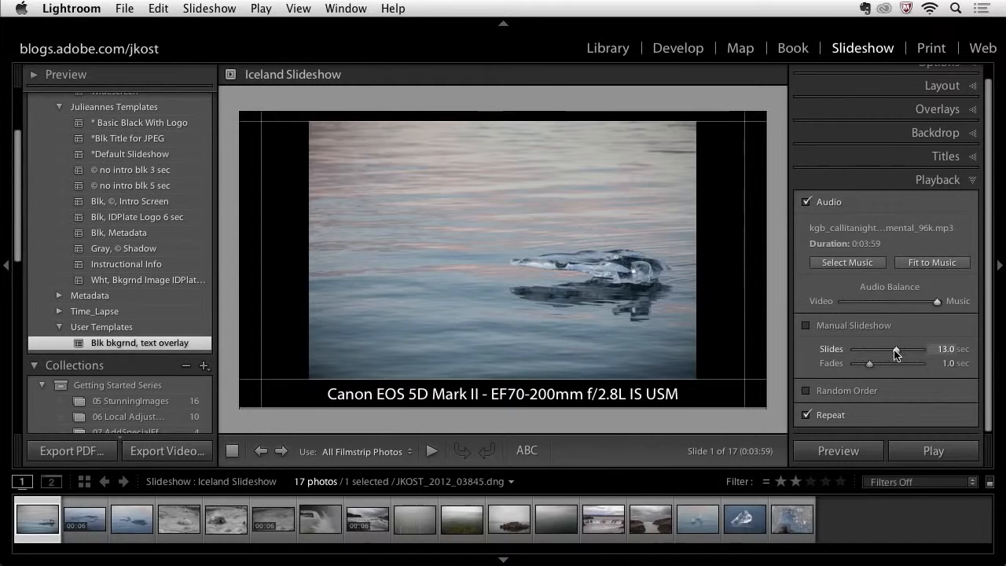
# - Set the slide duration to 3.0 seconds, and play the slideshow full screen for several slides before stopping it
pyautogui.moveTo(897, 352); pyautogui.dragTo(863, 353)
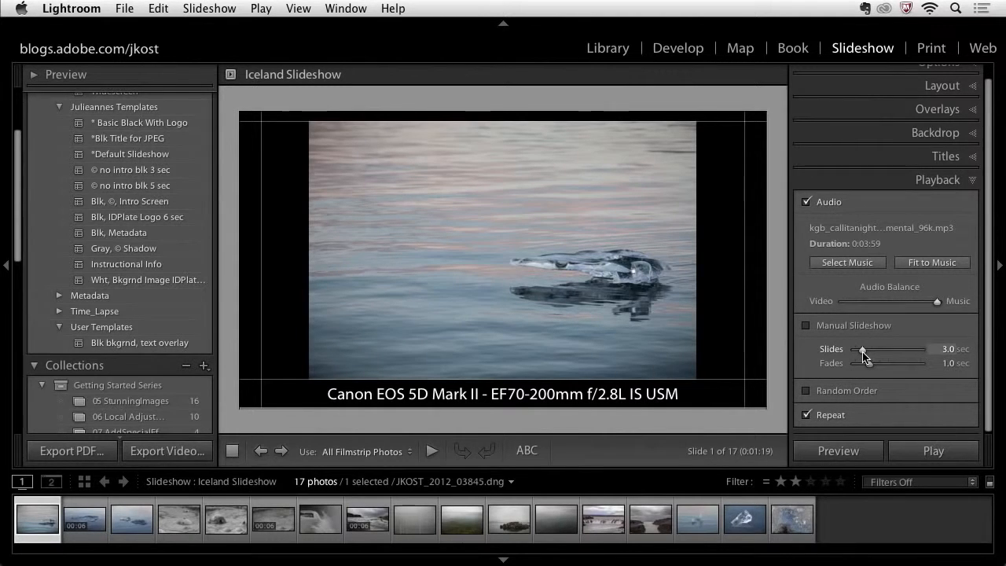
pyautogui.click(908, 455)
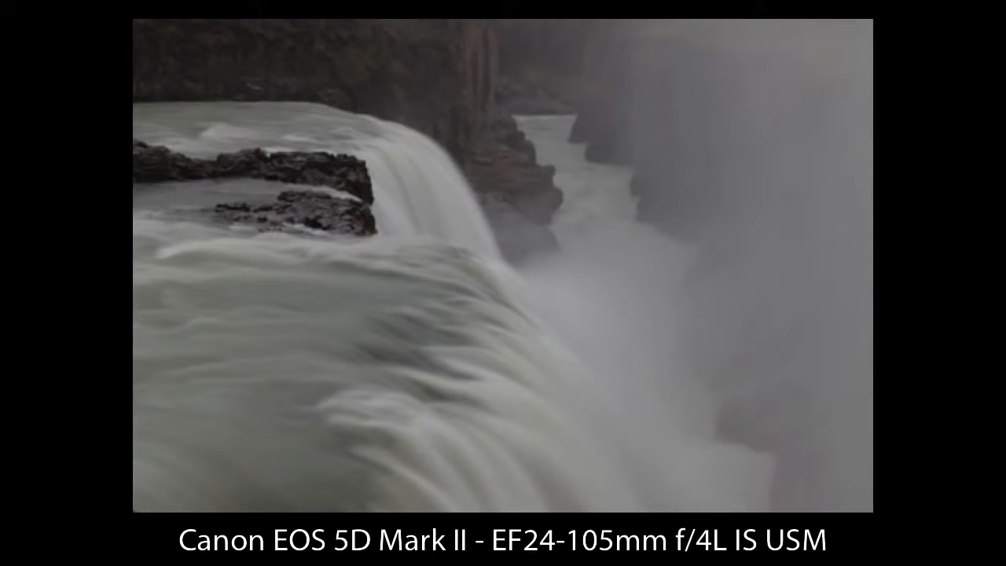
pyautogui.press('Escape')
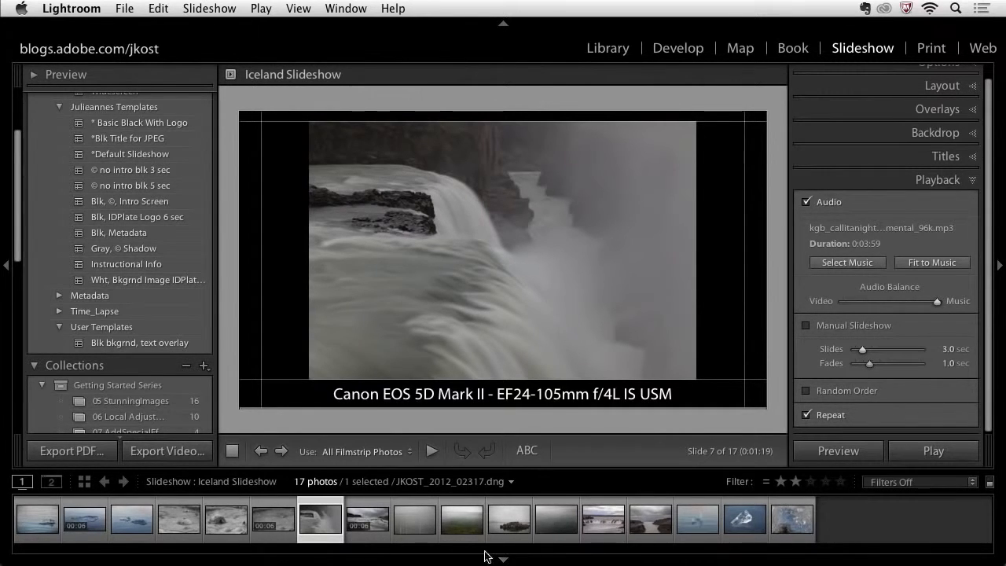
# - Move the photo of the grass stalks one place earlier in the slideshow, directly after the waterfall photo
pyautogui.click(429, 530)
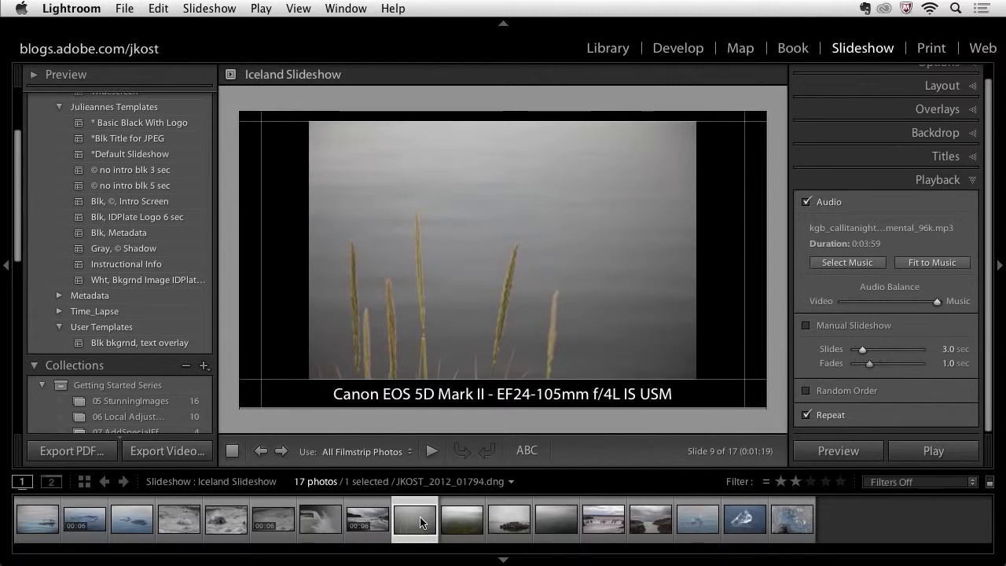
pyautogui.moveTo(419, 518); pyautogui.dragTo(349, 518)
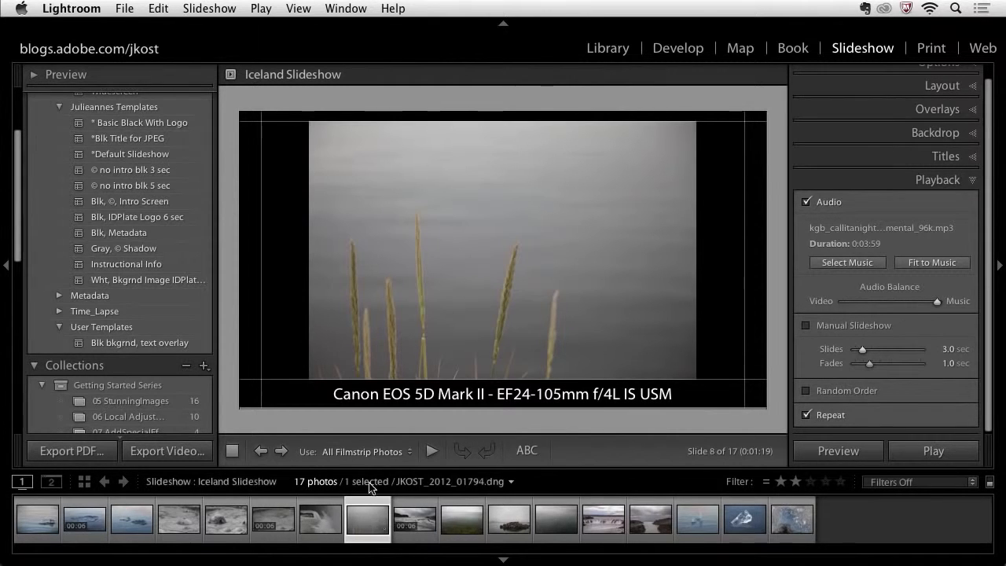
# - Try the Lightroom templates from Caption and Rating through Widescreen in turn, and apply the custom "* Basic Black With Logo" template
pyautogui.scroll(3, 146, 162)
pyautogui.scroll(4, 146, 162)
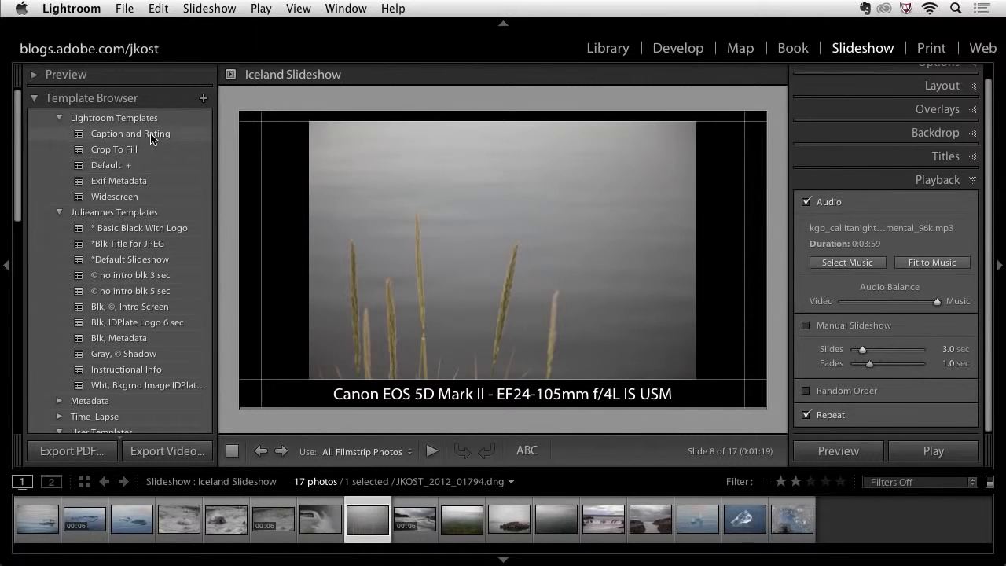
pyautogui.click(151, 137)
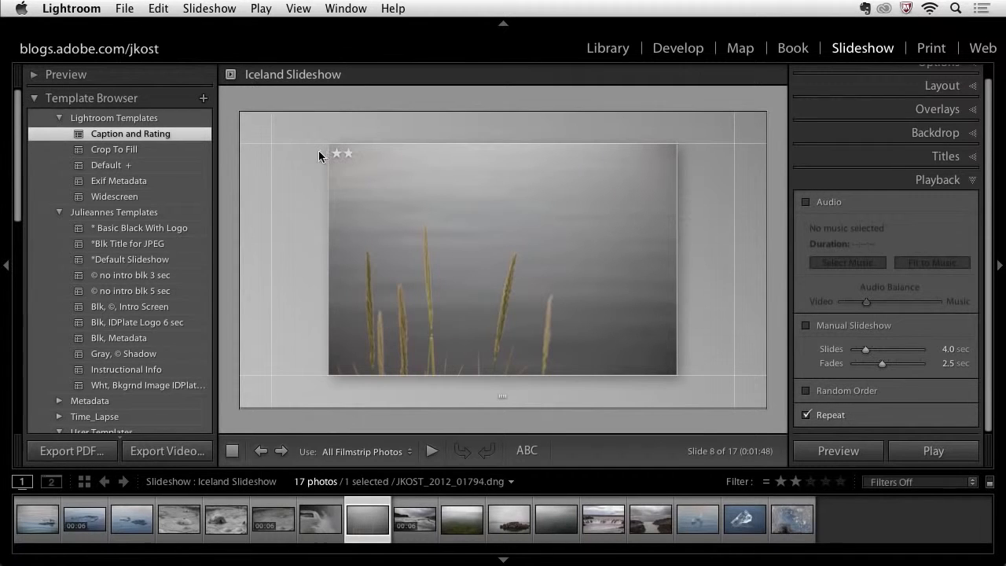
pyautogui.click(162, 153)
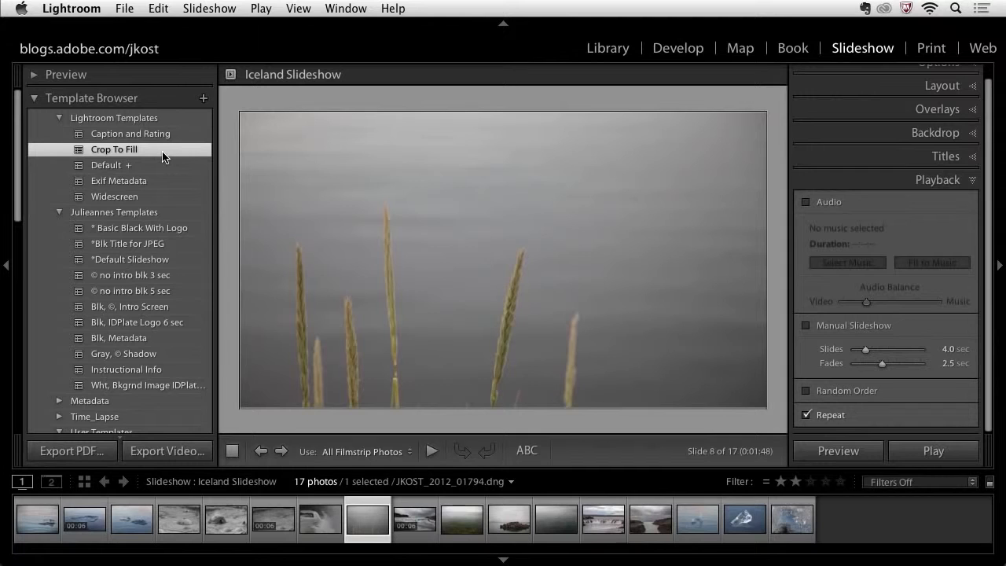
pyautogui.click(158, 168)
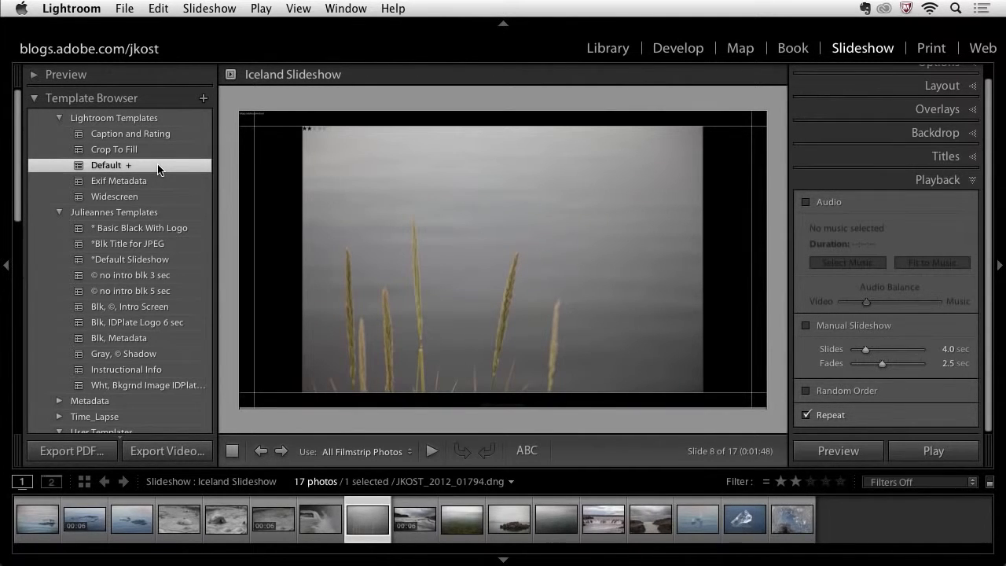
pyautogui.click(156, 185)
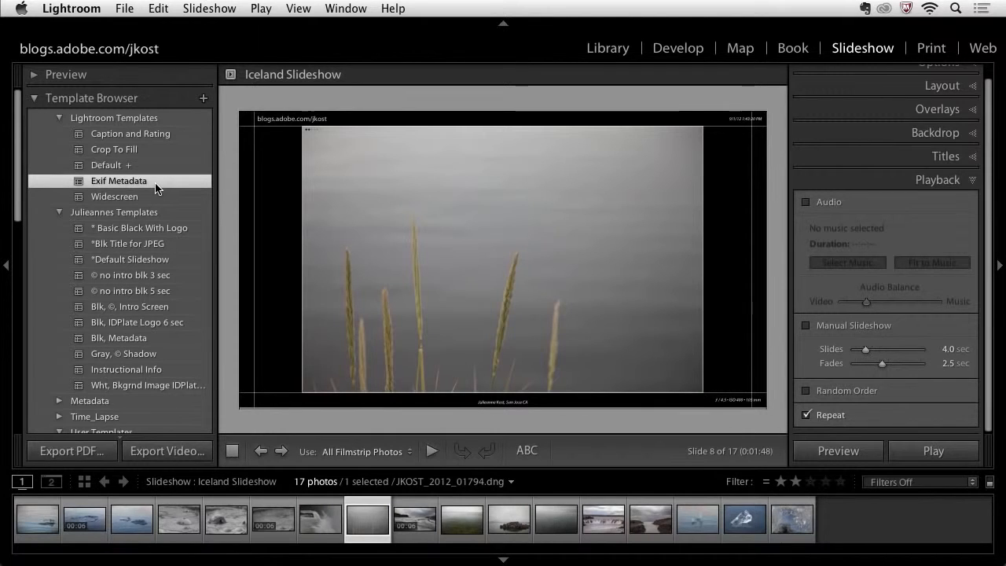
pyautogui.click(159, 197)
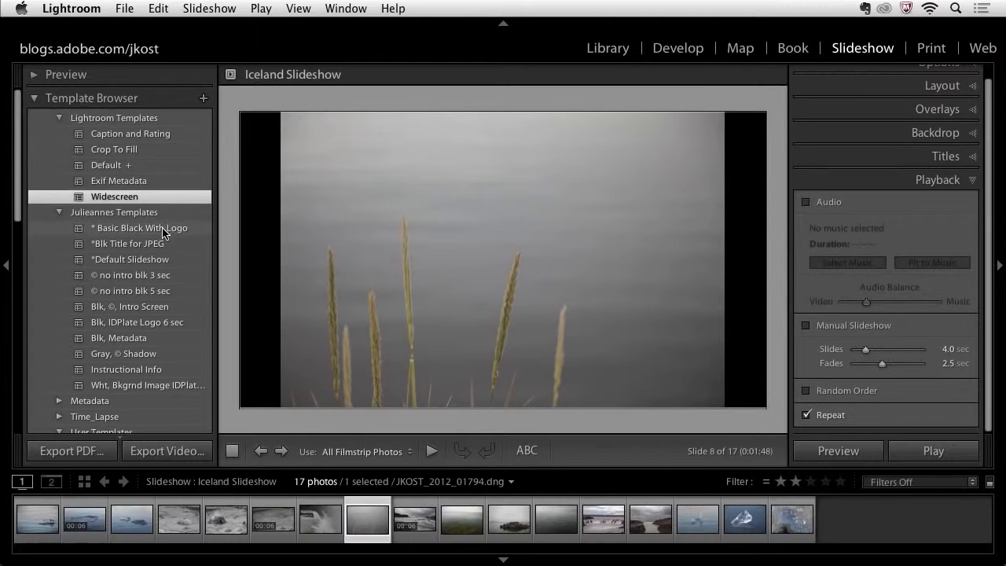
pyautogui.click(164, 229)
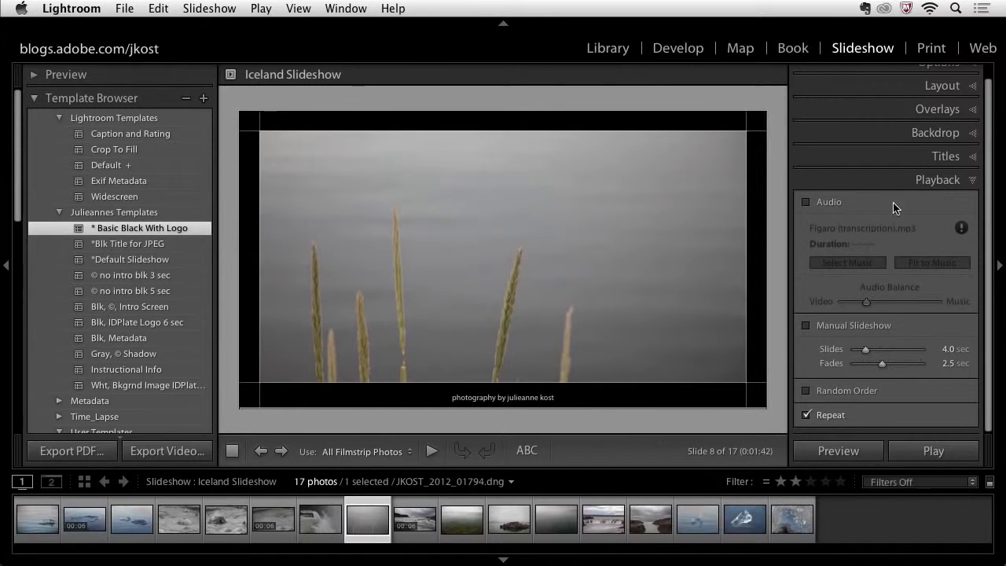
# - Check the identity plate overlay, and try "*Blk Title for JPEG" on the first photo, followed by both "© no intro blk" templates, 3 sec and 5 sec
pyautogui.click(901, 110)
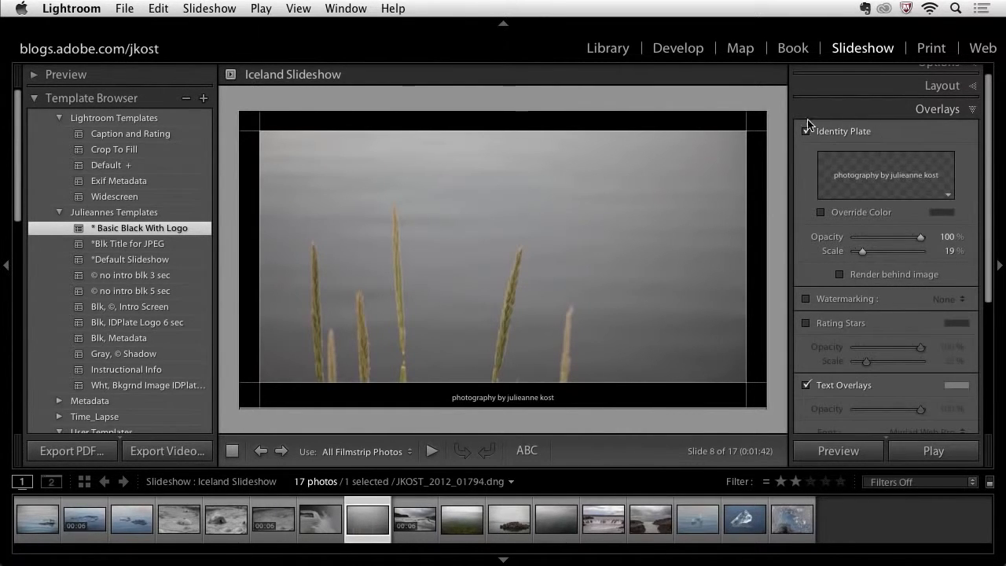
pyautogui.click(171, 245)
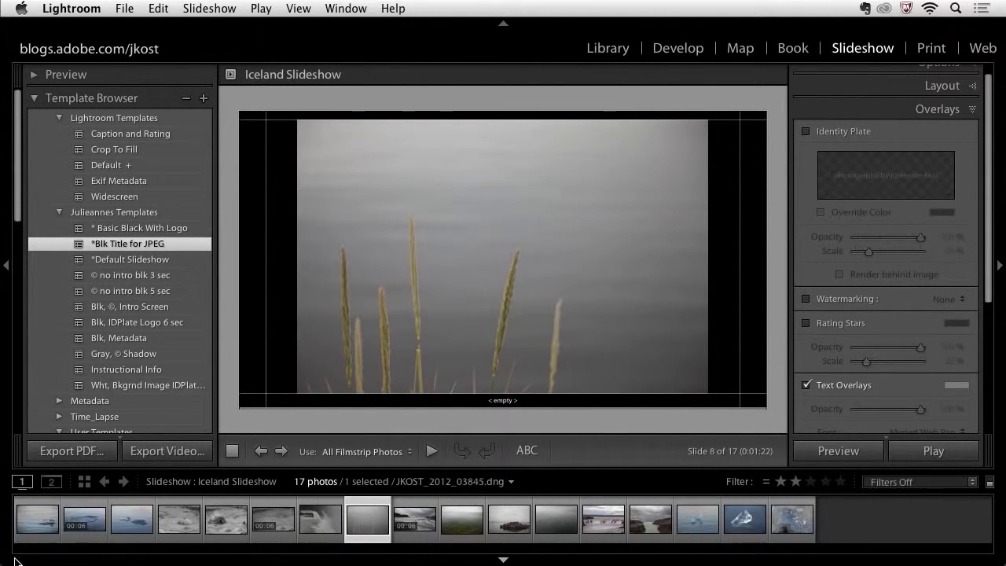
pyautogui.click(37, 521)
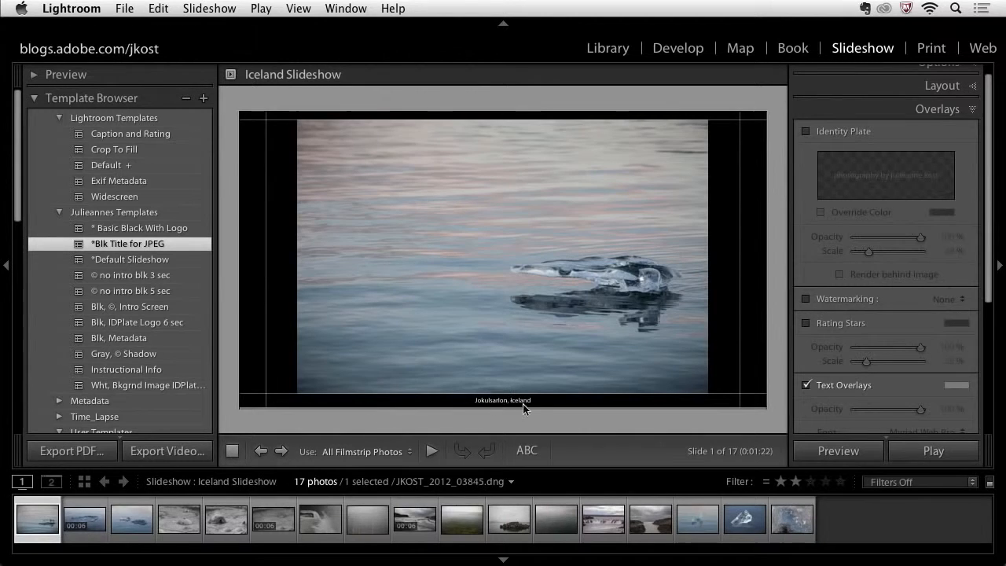
pyautogui.click(184, 277)
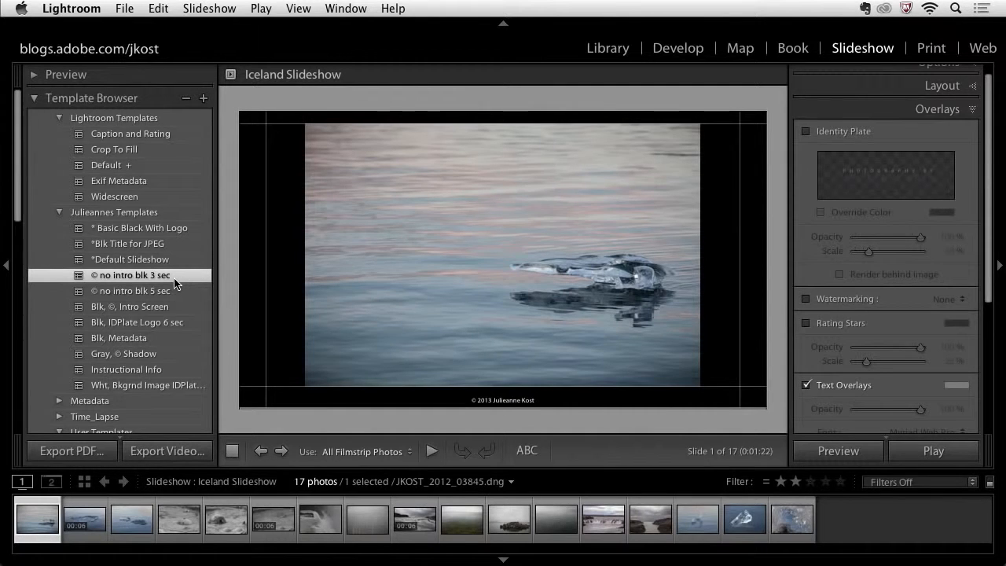
pyautogui.click(179, 294)
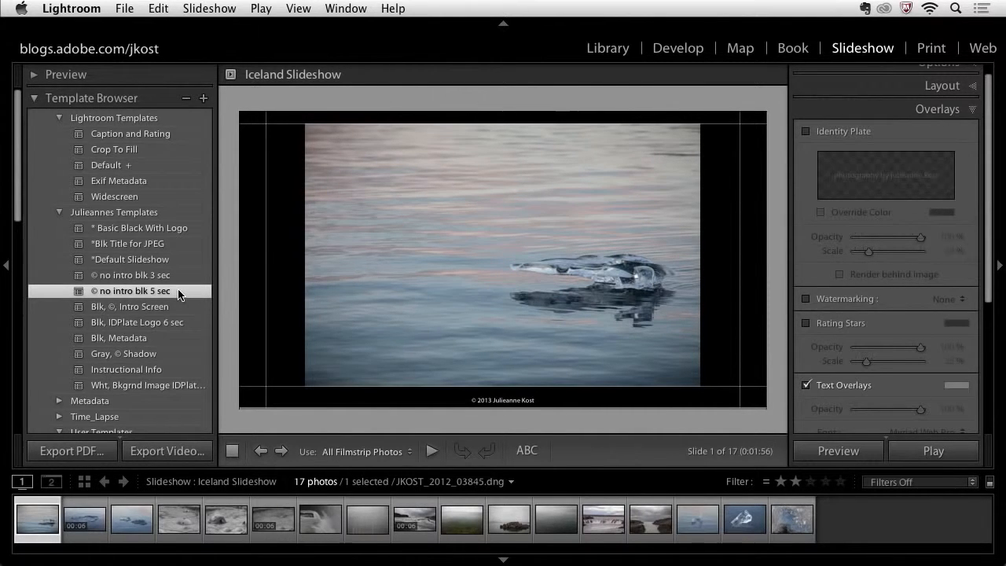
# - Apply the "Blk, ©, Intro Screen" template and examine its intro screen's graphical identity plate in the Identity Plate Editor
pyautogui.click(182, 310)
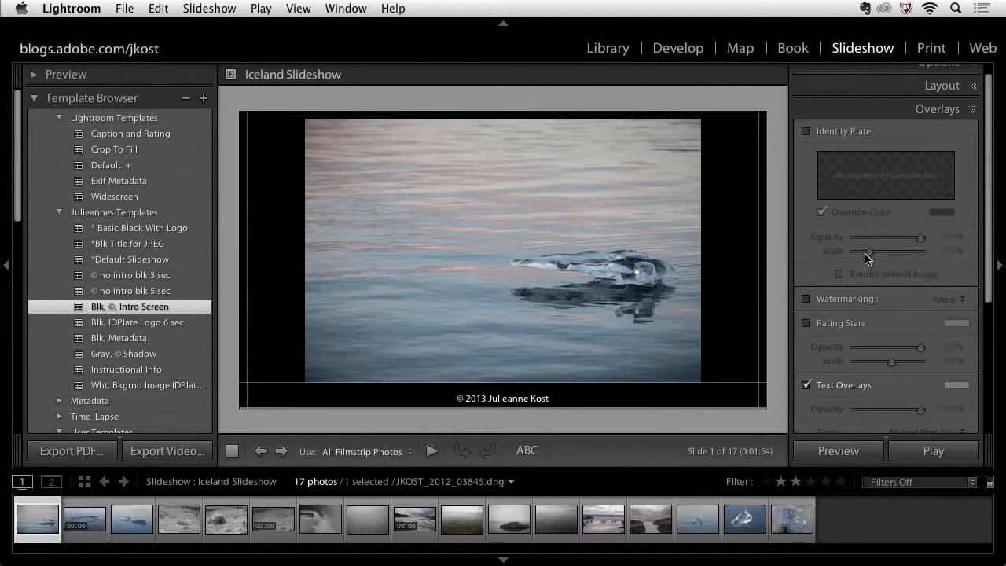
pyautogui.scroll(-5, 865, 253)
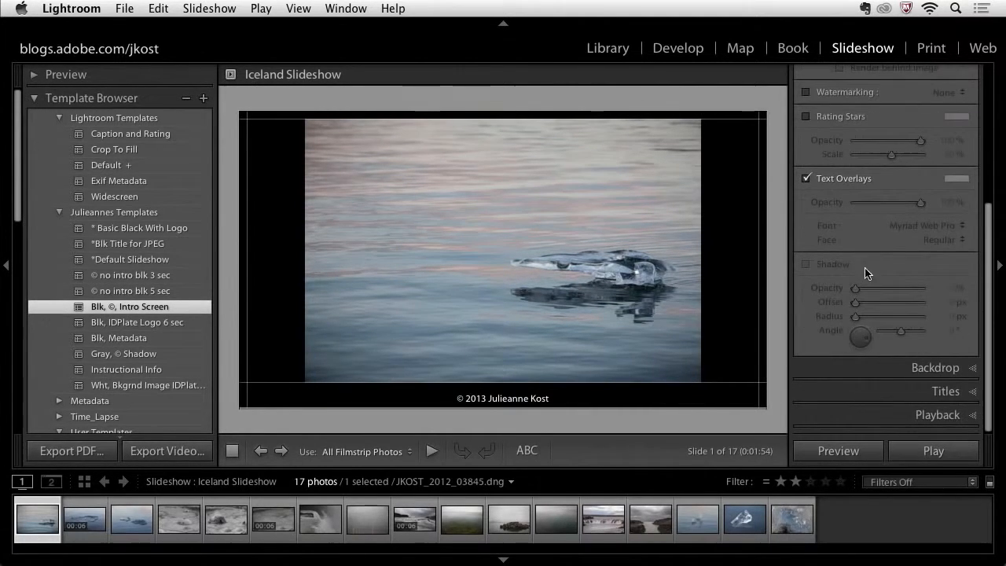
pyautogui.click(929, 391)
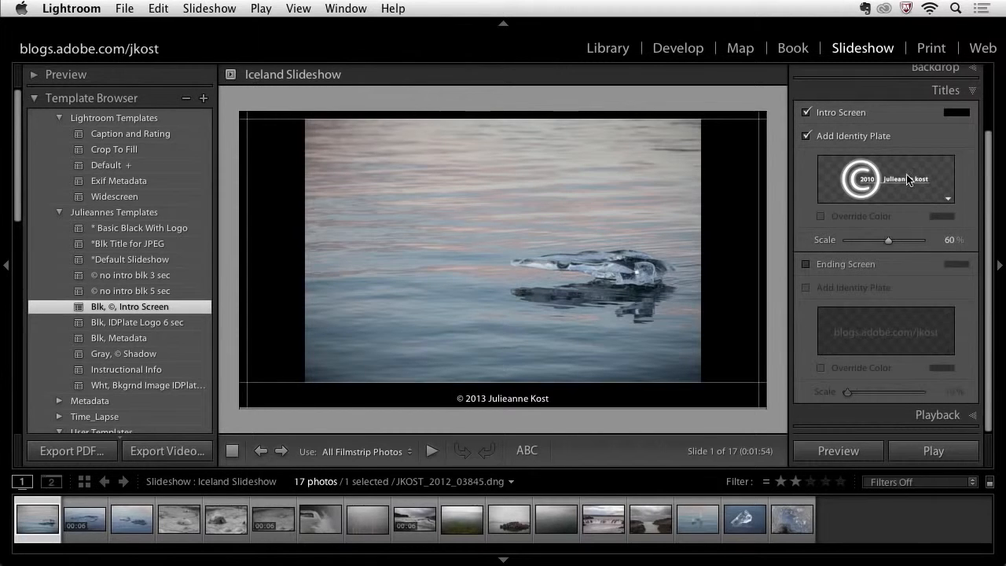
pyautogui.click(890, 243)
pyautogui.click(949, 200)
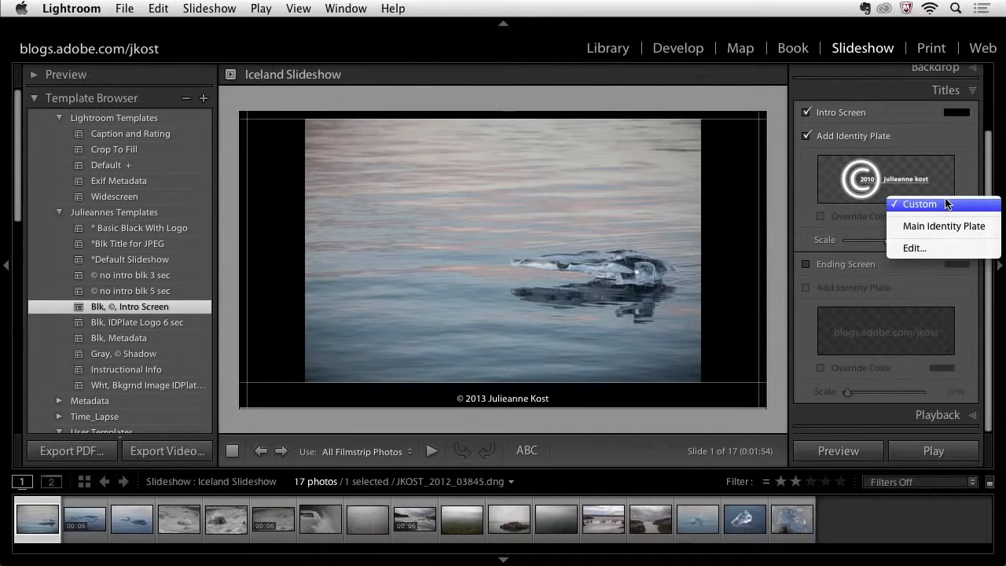
pyautogui.click(942, 246)
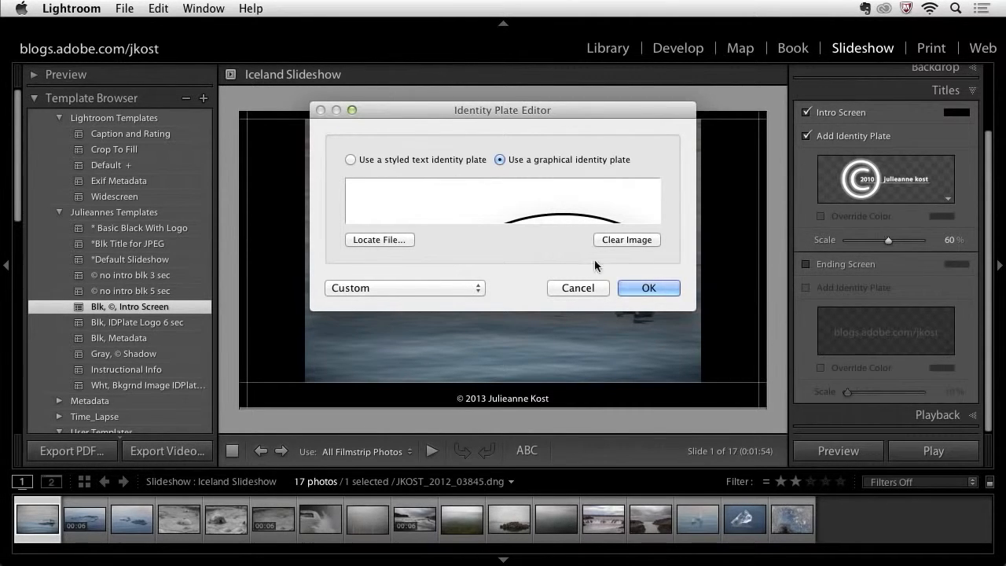
pyautogui.click(653, 289)
# - Try the "Blk, IDPlate Logo 6 sec" and "Blk, Metadata" templates, and inspect the date and ISO text overlays
pyautogui.click(169, 324)
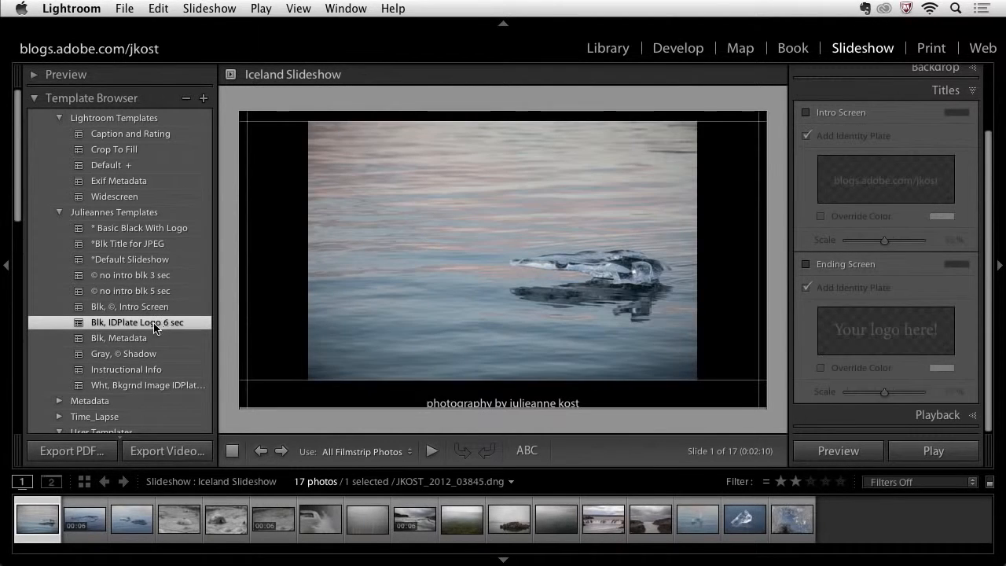
pyautogui.click(147, 340)
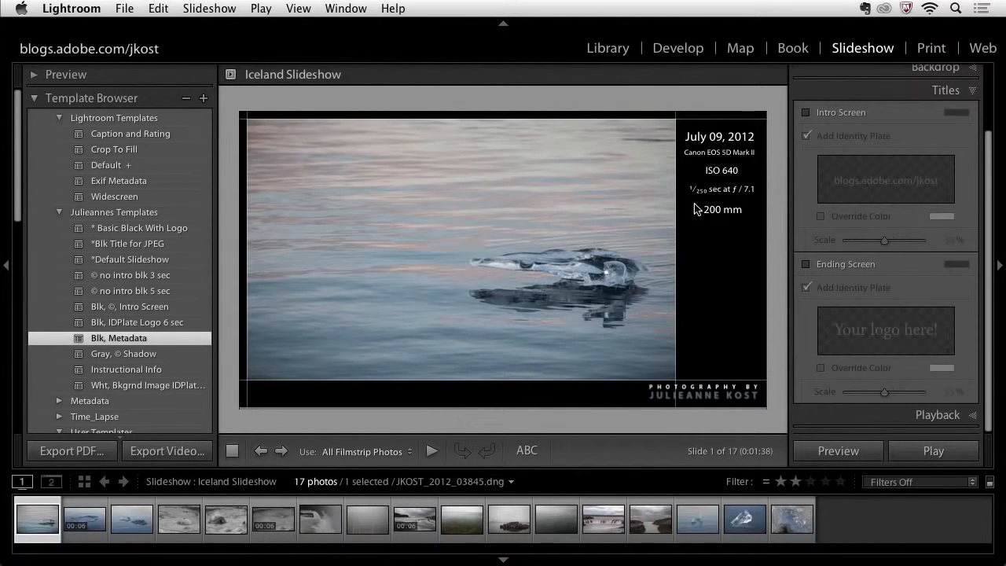
pyautogui.click(527, 450)
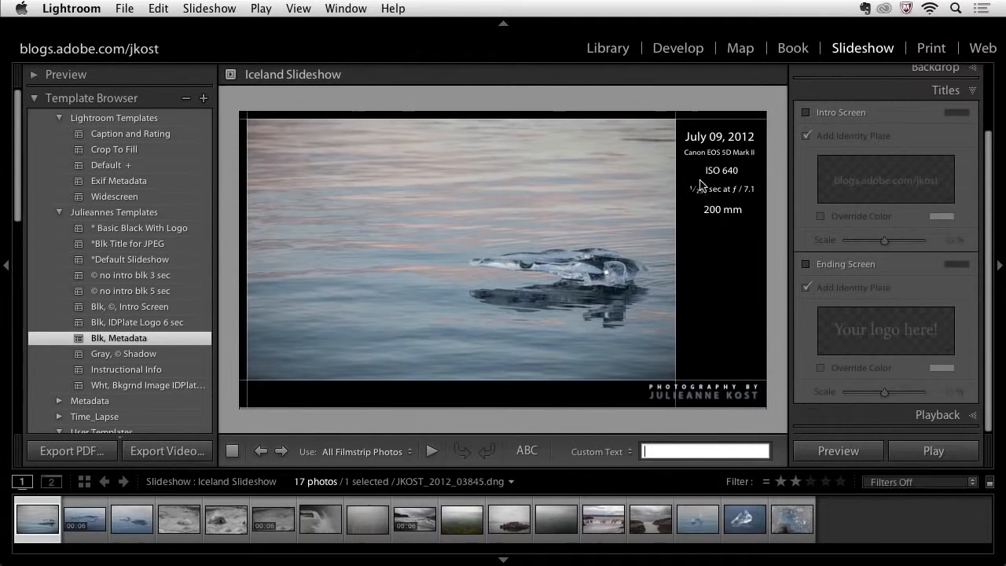
pyautogui.click(703, 136)
pyautogui.click(710, 170)
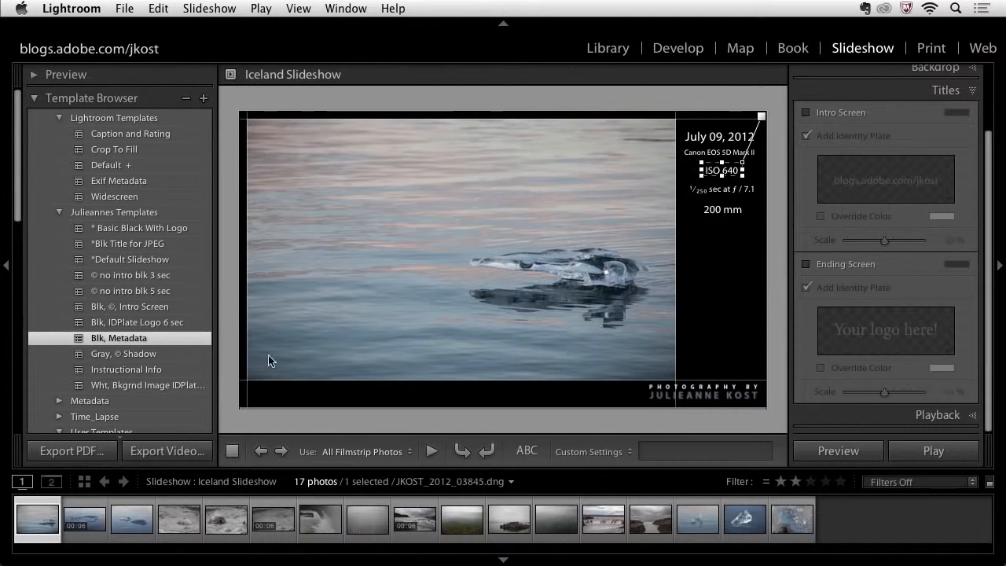
# - Try the "Gray, © Shadow" and "Instructional Info" templates, and apply the white template with the background image and identity plate
pyautogui.click(179, 356)
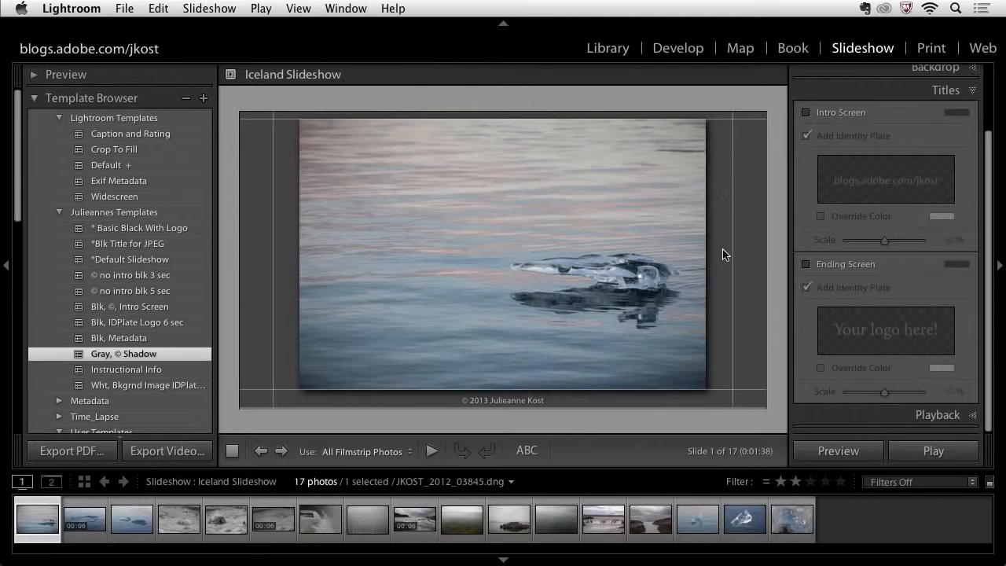
pyautogui.click(187, 375)
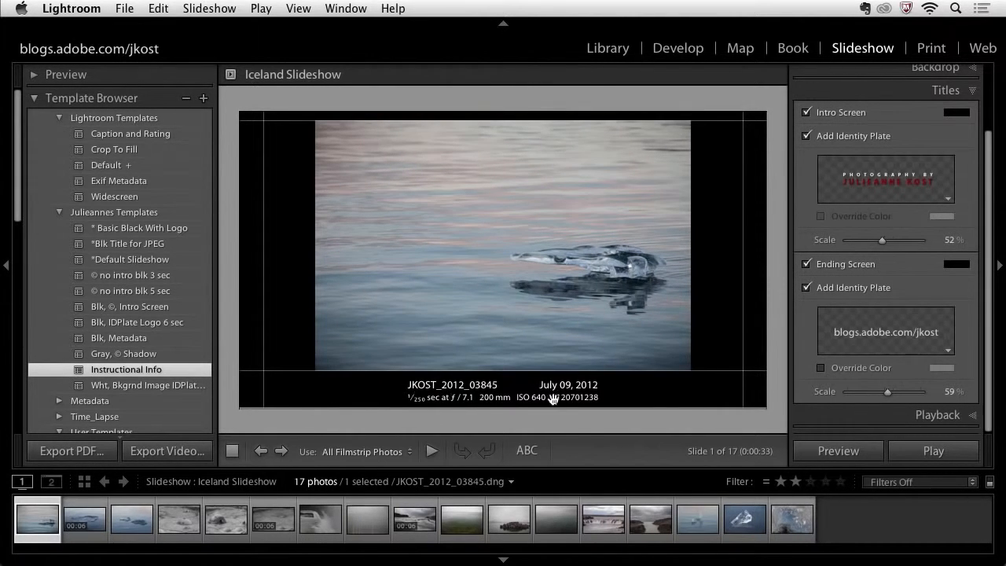
pyautogui.click(181, 387)
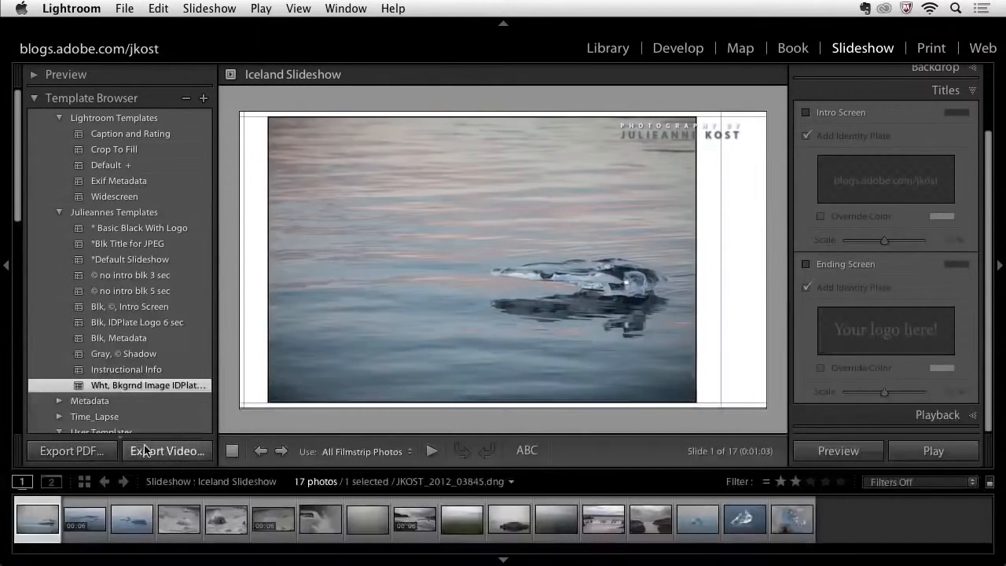
# - Start a video export of the slideshow, review the available video presets and keep 480 x 270
pyautogui.click(146, 452)
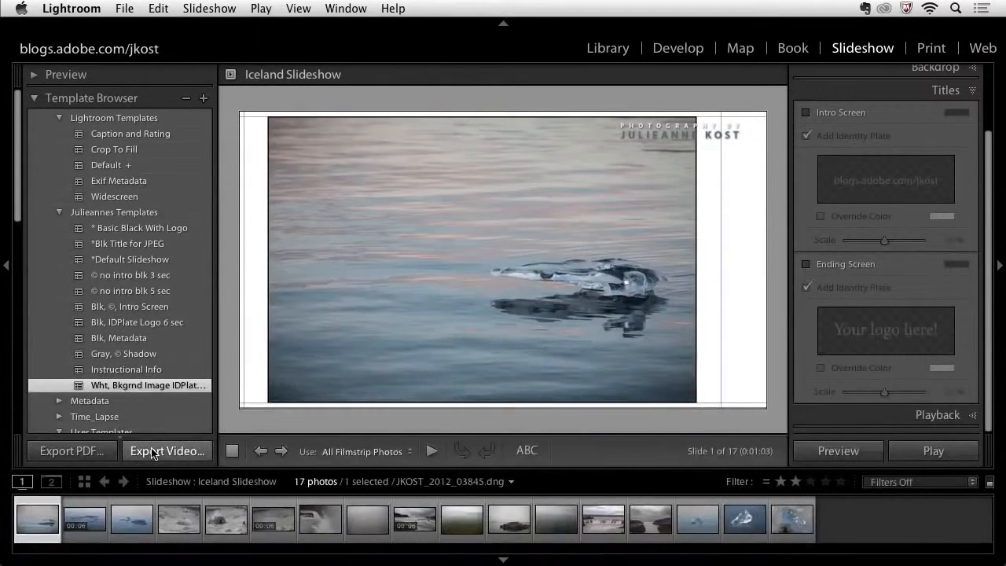
pyautogui.click(452, 349)
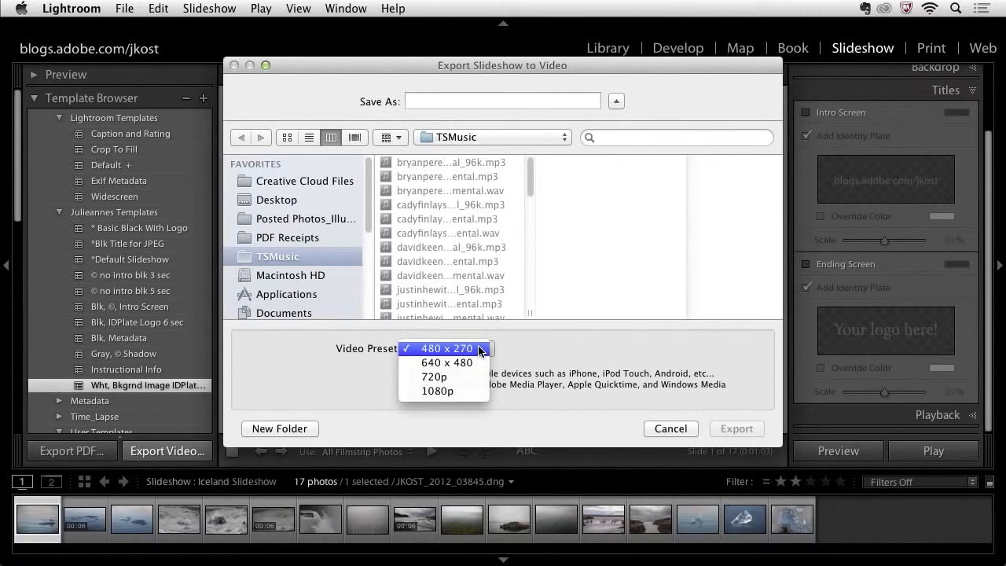
pyautogui.click(481, 350)
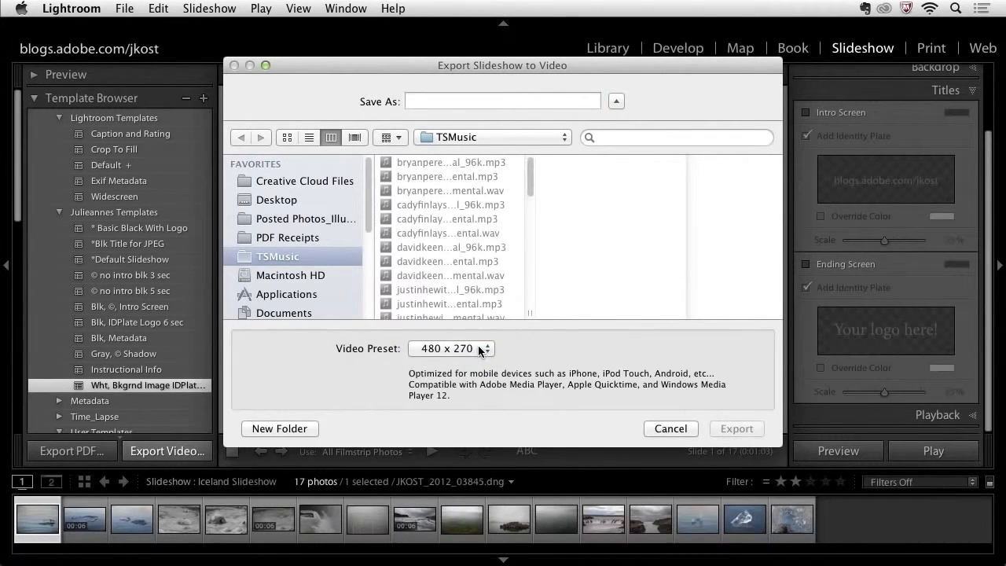